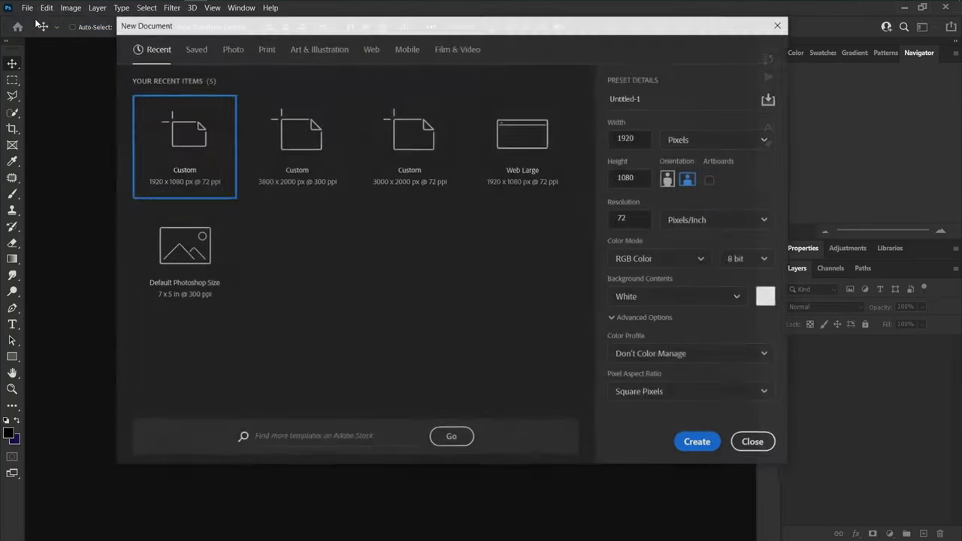
Step: Create a new white RGB document of 3800 × 2000 px at 300 pixels/inch
left_click(627, 139)
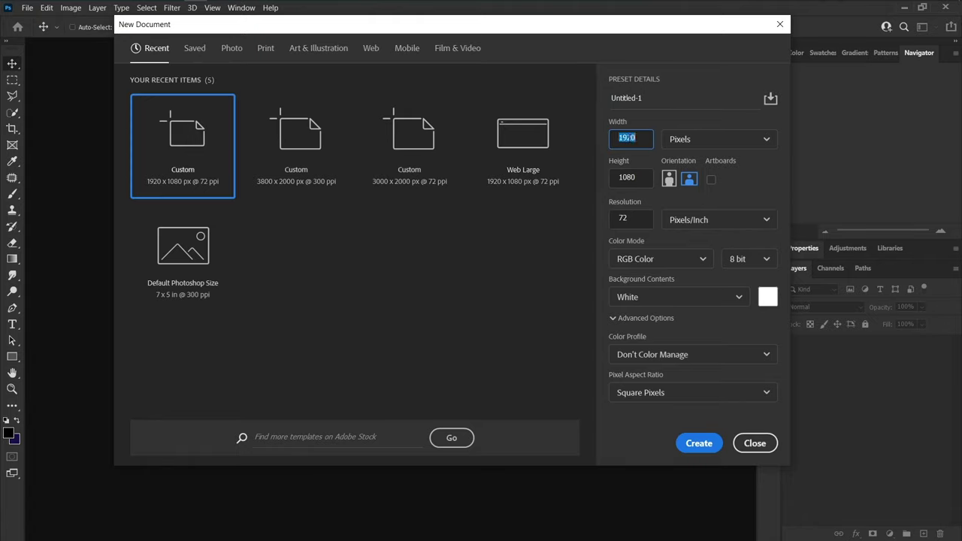
left_click(632, 177)
type("2000")
left_click(629, 218)
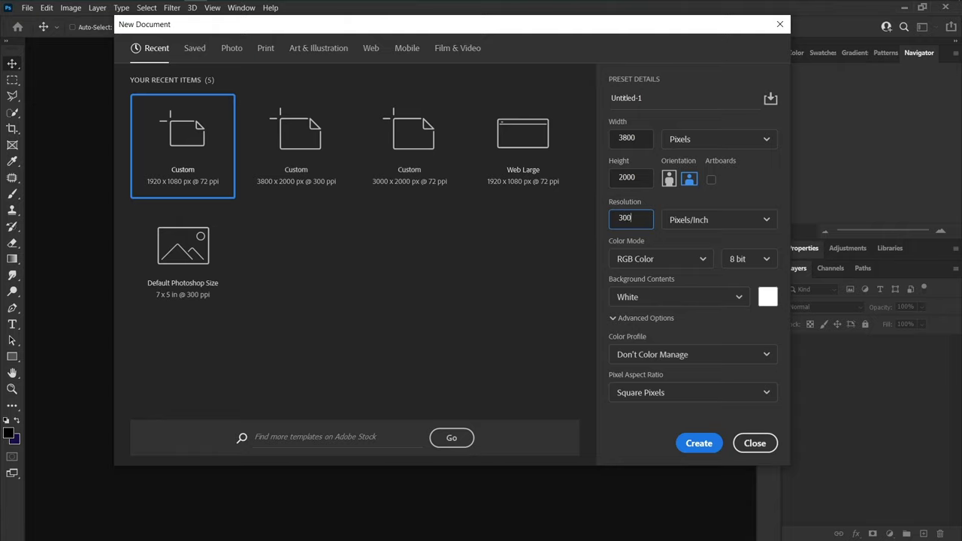
left_click(693, 442)
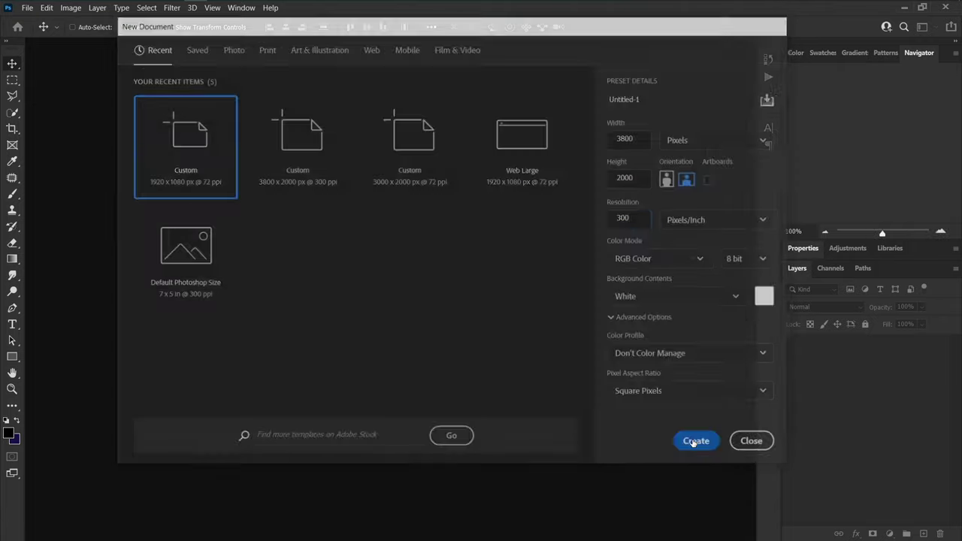
Step: Add a Gradient Fill layer starting from the Black, White gradient preset
left_click(891, 533)
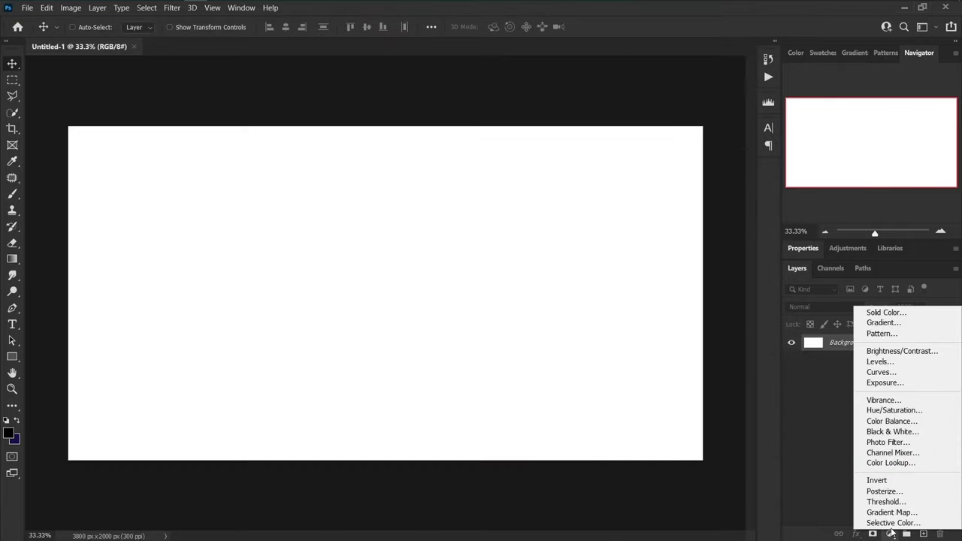
left_click(890, 324)
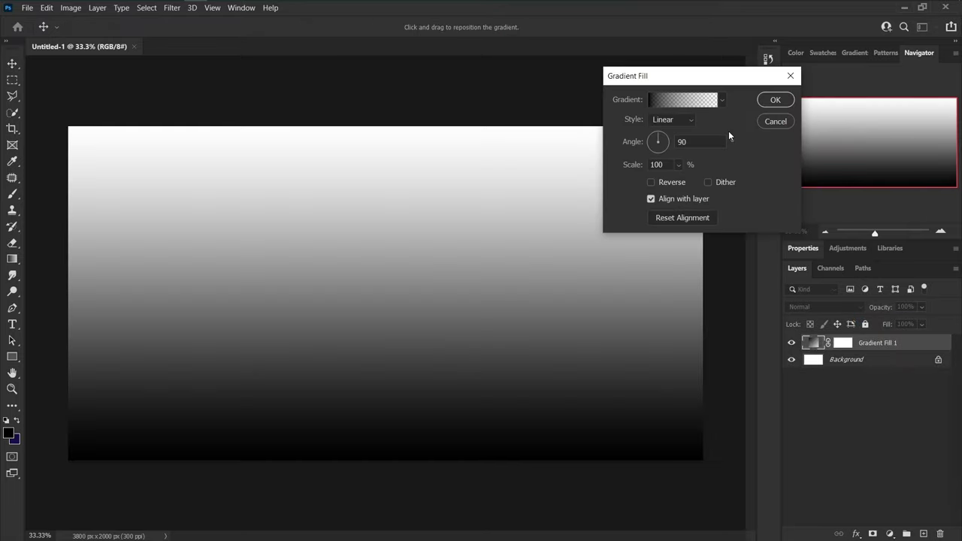
left_click(721, 101)
left_click(676, 147)
left_click(685, 99)
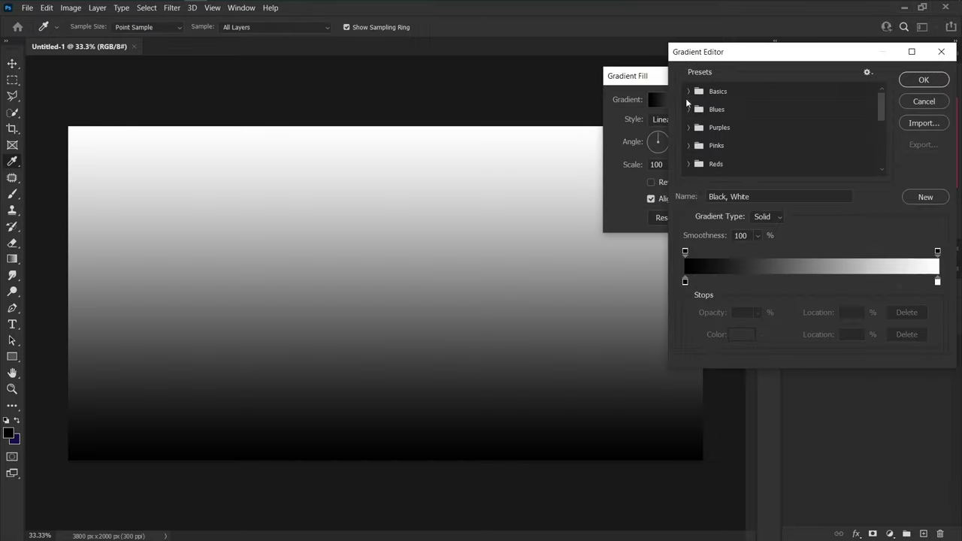
Step: Recolour the gradient stops to orange #ee901c on the left and yellow #f5c92a on the right
left_click(685, 282)
left_click(740, 334)
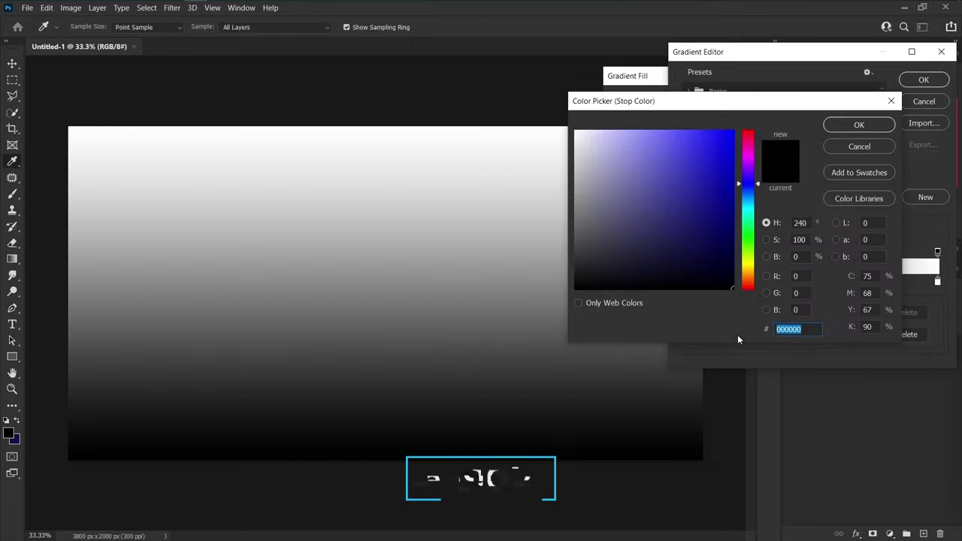
type("ee901c")
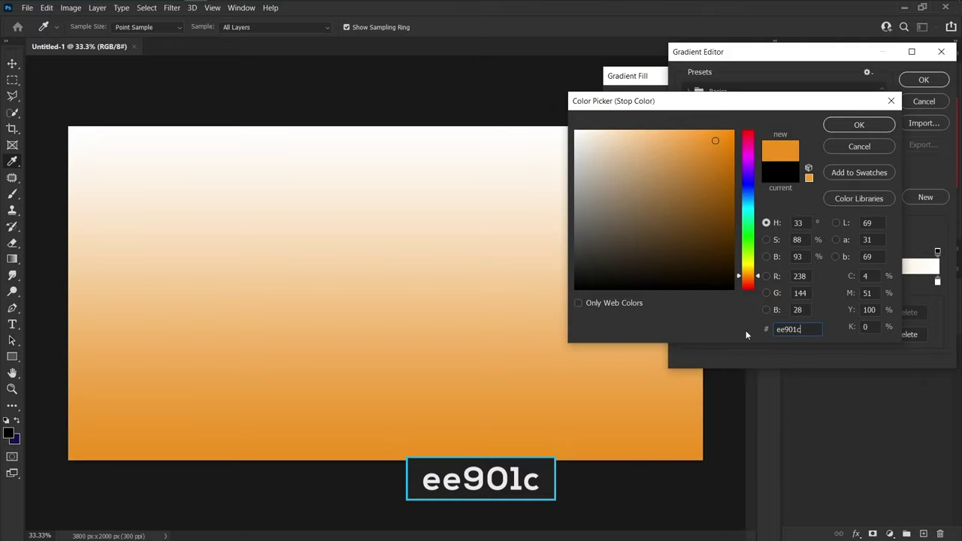
key("Return")
left_click(937, 282)
left_click(741, 335)
type("f5")
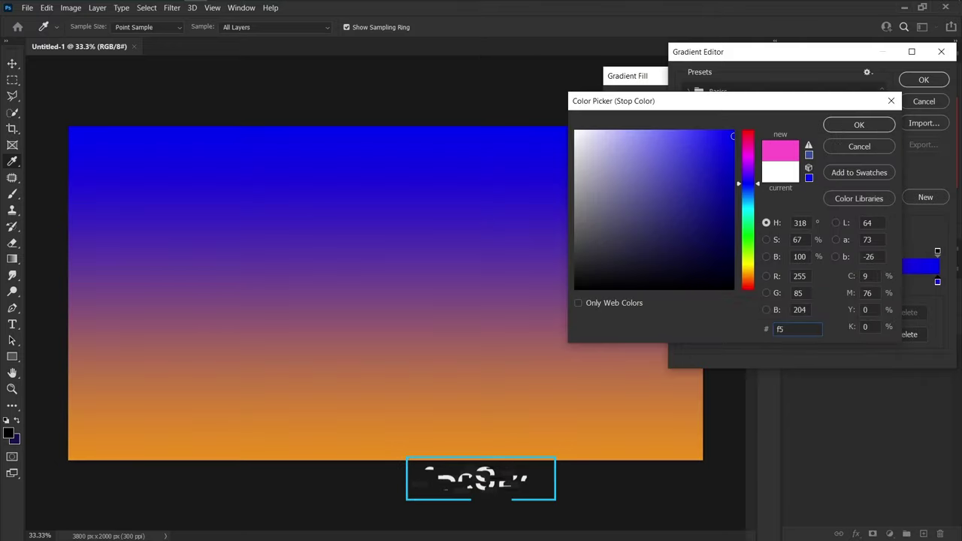
type("c92a")
left_click(871, 125)
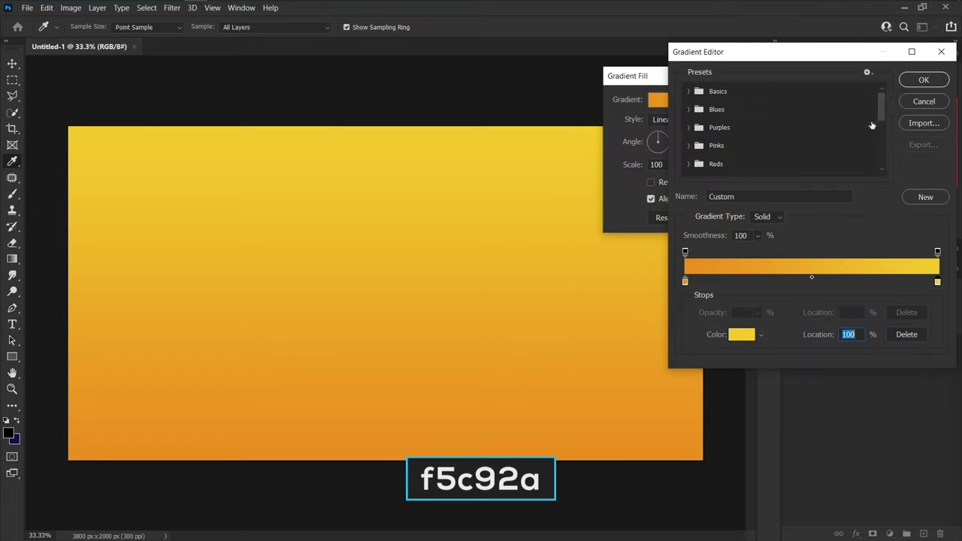
left_click(923, 80)
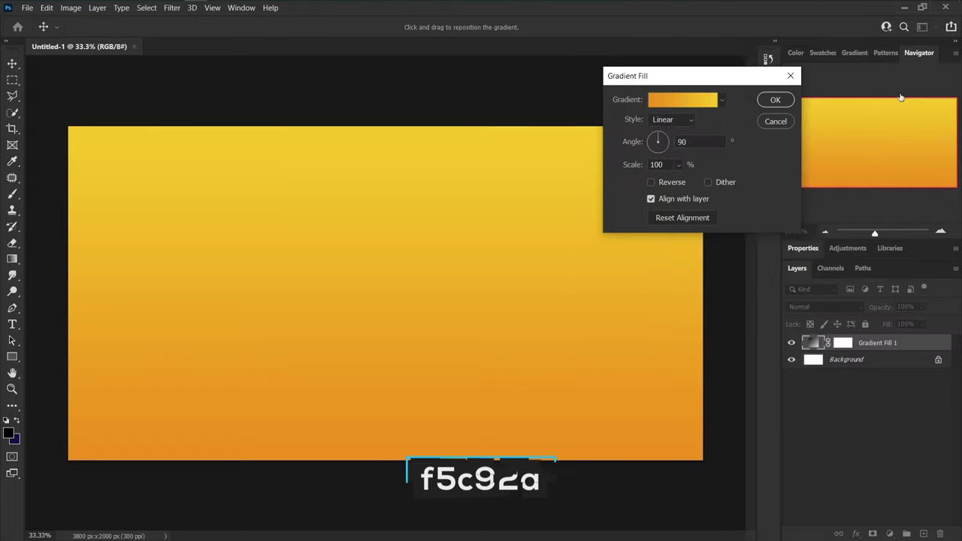
Step: Reverse the gradient and set Scale 250 and Radial style, then confirm the fill
left_click(652, 183)
type("200")
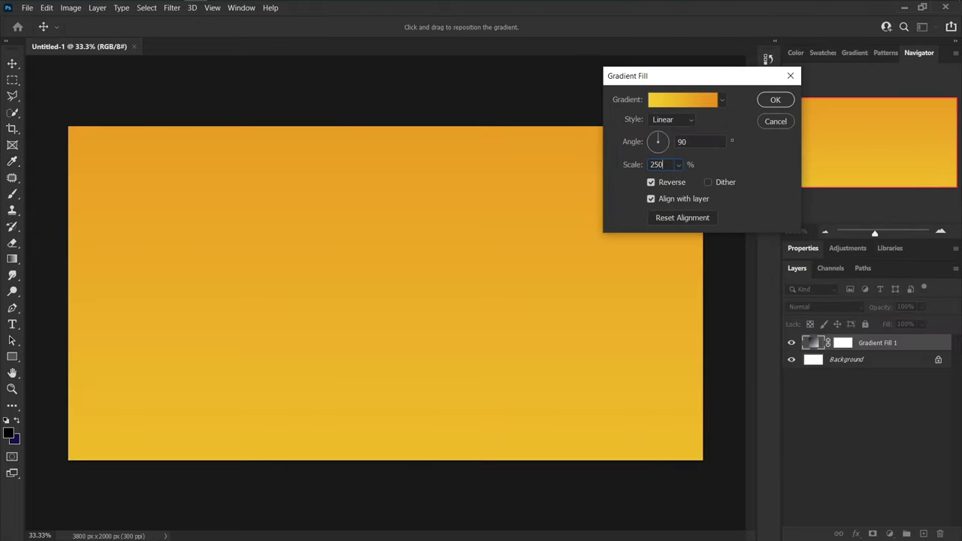
left_click(671, 119)
left_click(660, 143)
left_click(774, 100)
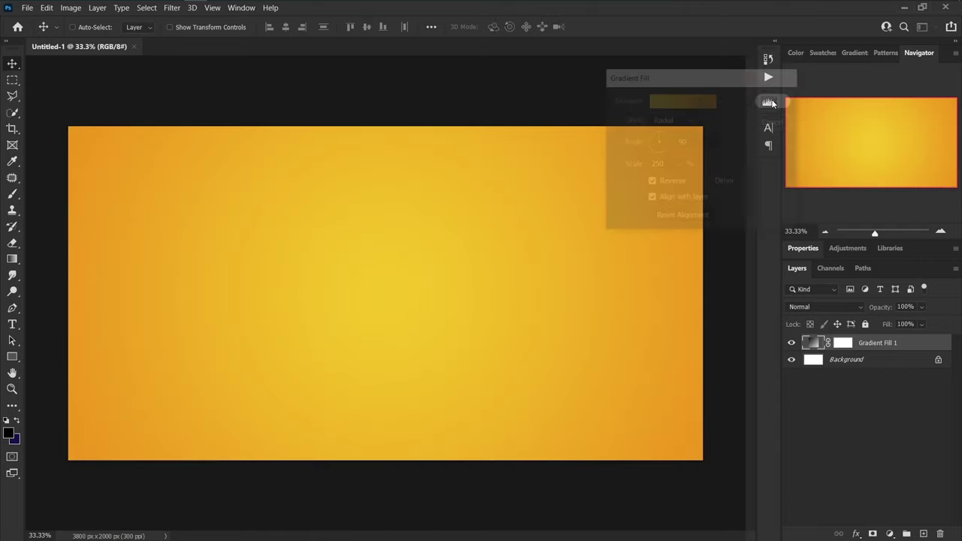
Step: Type CARTOON in Luckiest Guy at 600 px with tracking 45
key("t")
left_click(294, 302)
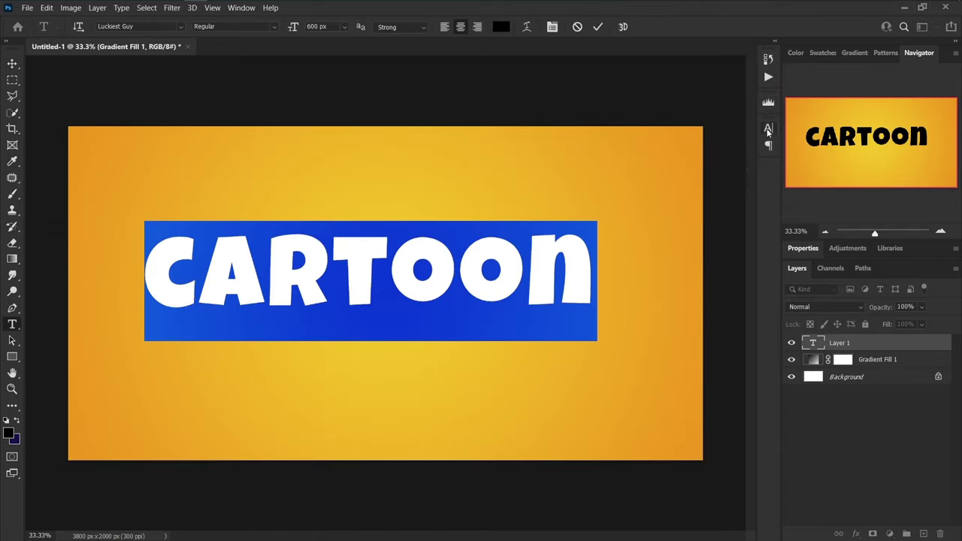
left_click(768, 129)
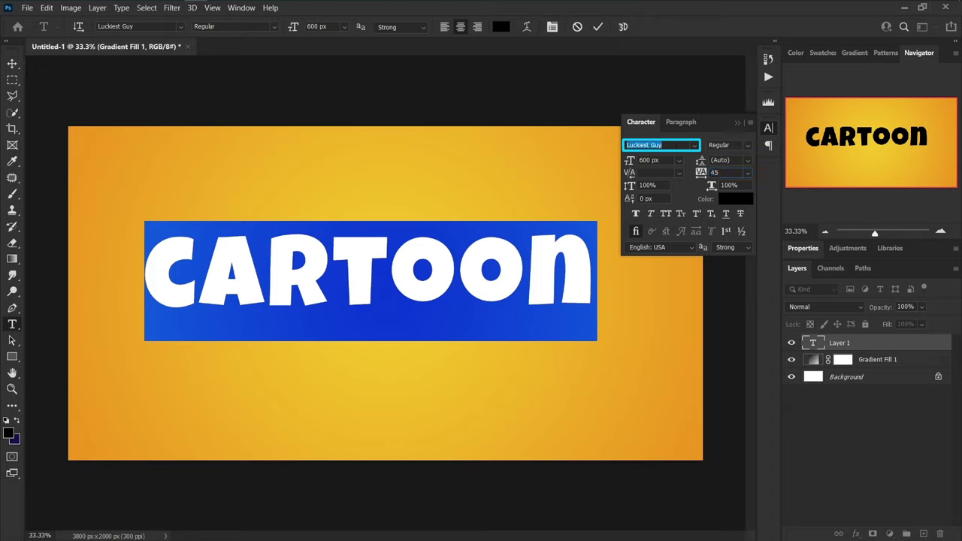
left_click(657, 160)
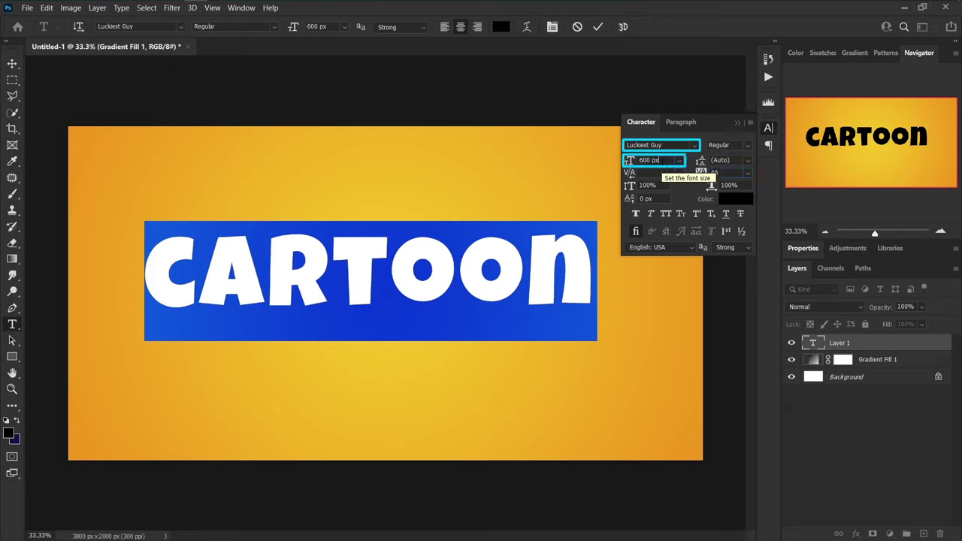
type("45")
key("Return")
Step: Warp the CARTOON text with the Arc style at 23% bend
left_click(526, 27)
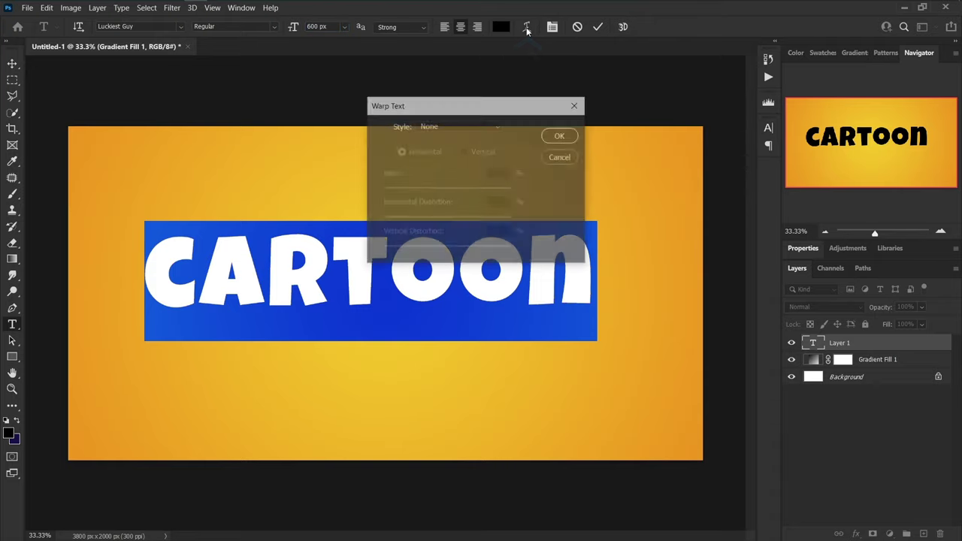
left_click(472, 125)
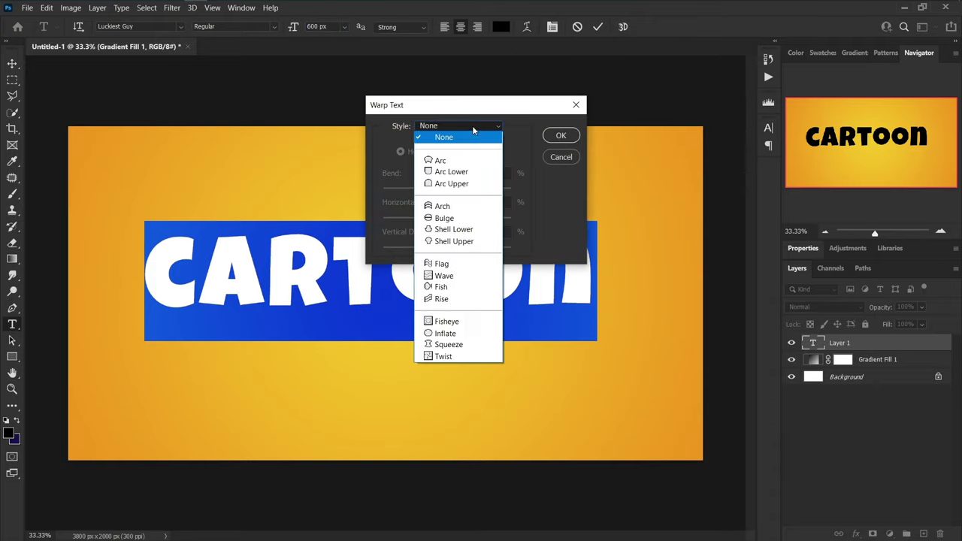
left_click(454, 160)
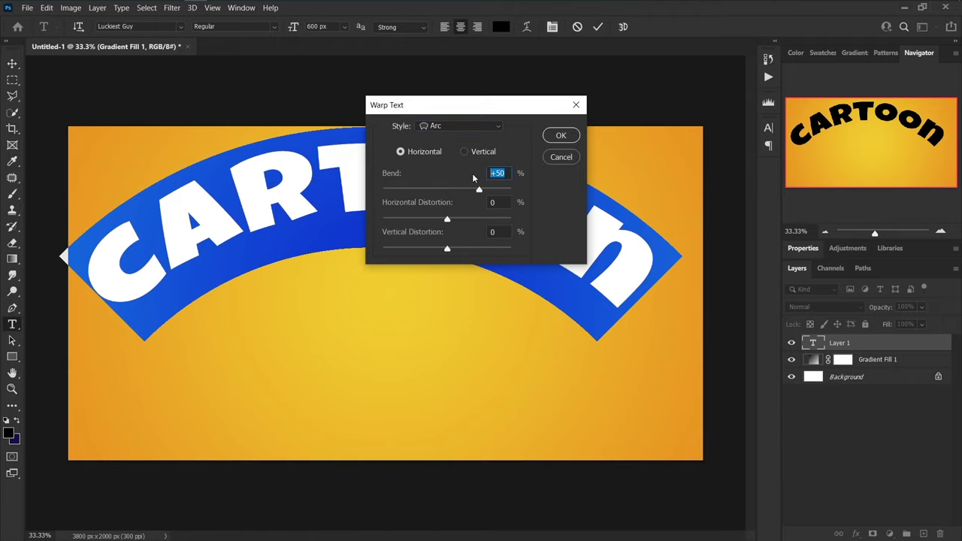
type("23")
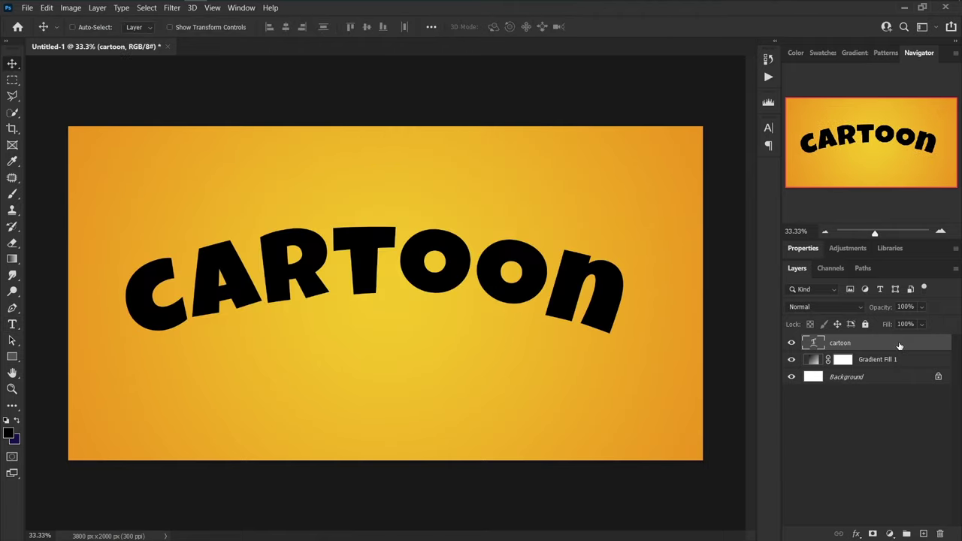
Step: Add a Gradient Overlay to the CARTOON layer with its left stop set to #ffb907
right_click(899, 345)
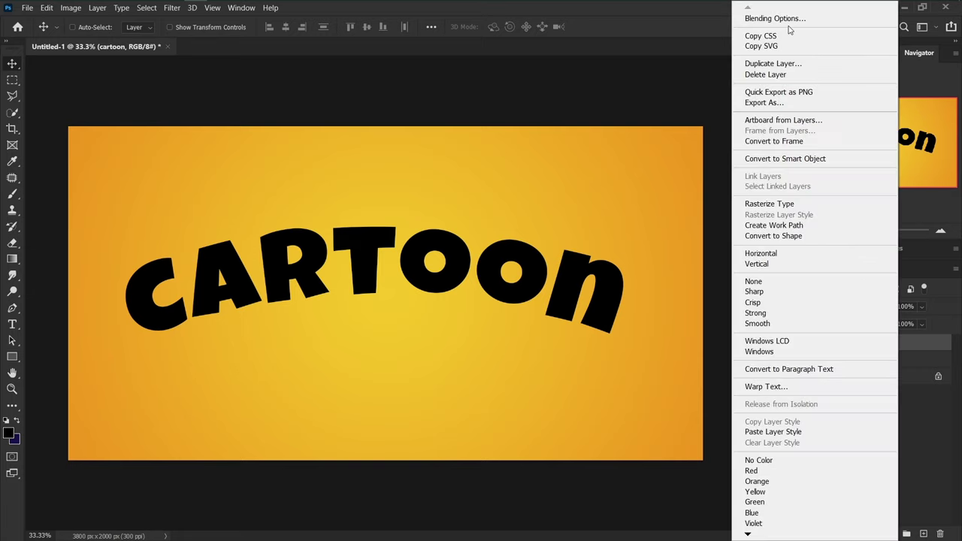
left_click(788, 19)
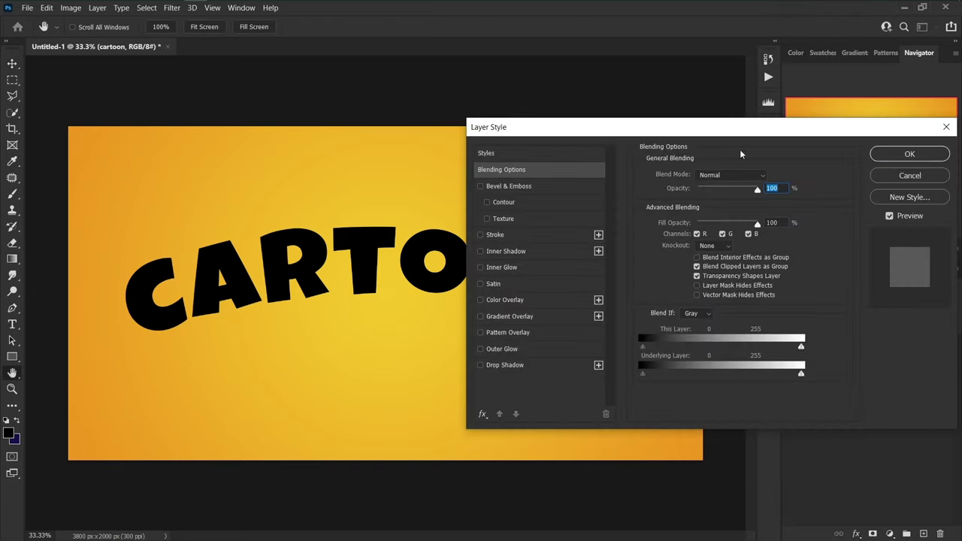
left_click(526, 316)
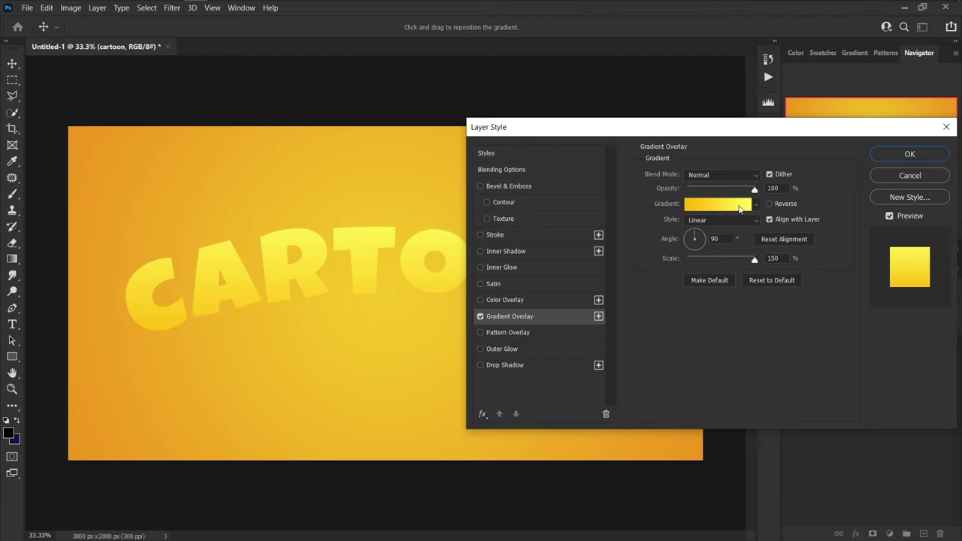
left_click(739, 209)
left_click(685, 283)
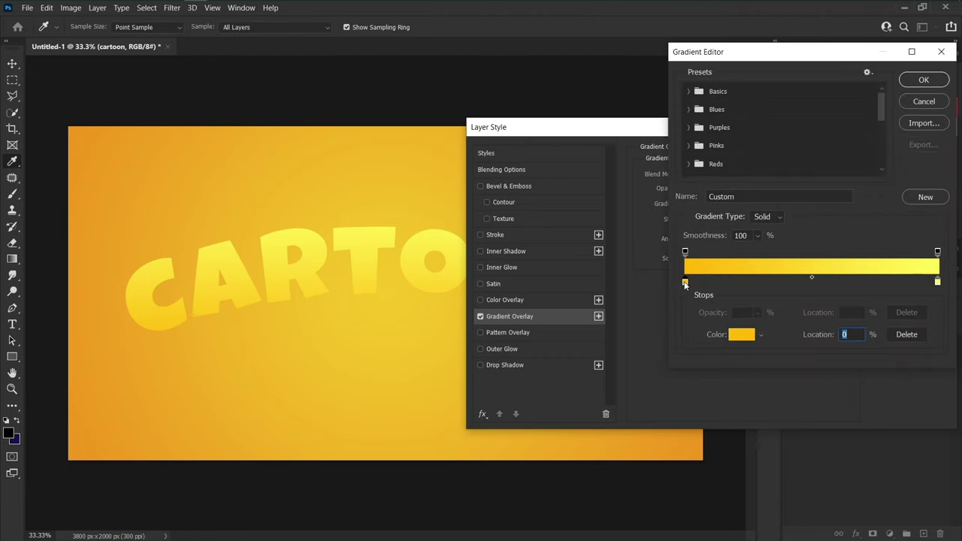
left_click(736, 338)
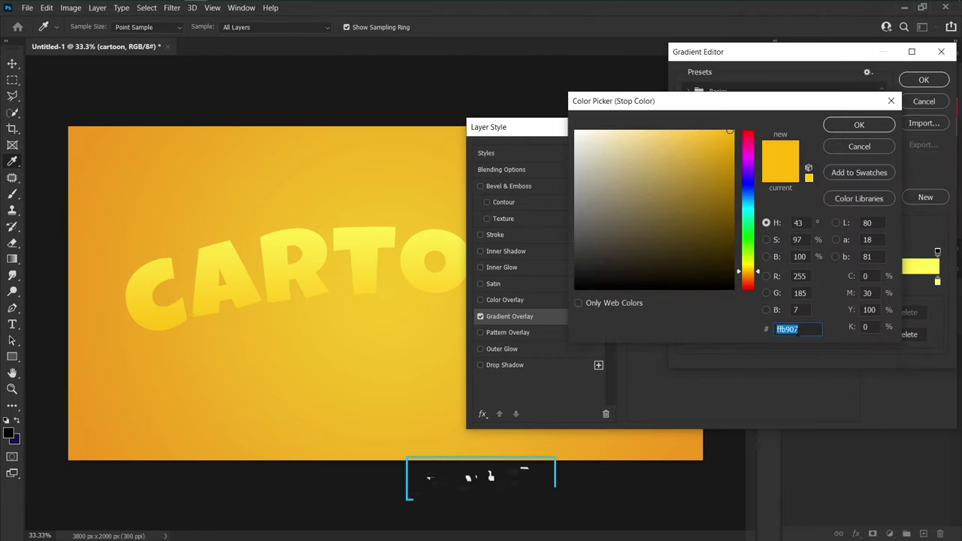
key("Return")
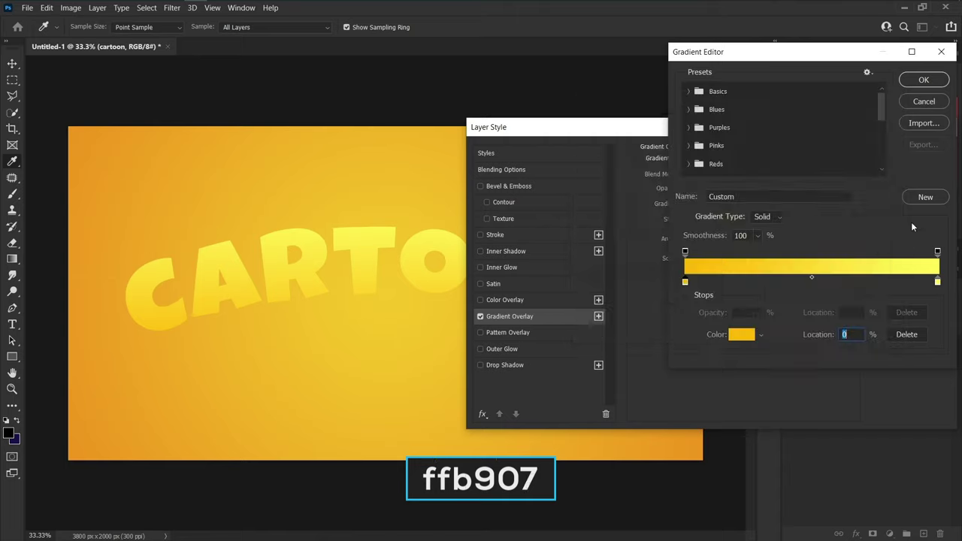
Step: Set the overlay gradient's right stop to #fef85a and keep the edited gradient
left_click(937, 282)
left_click(741, 334)
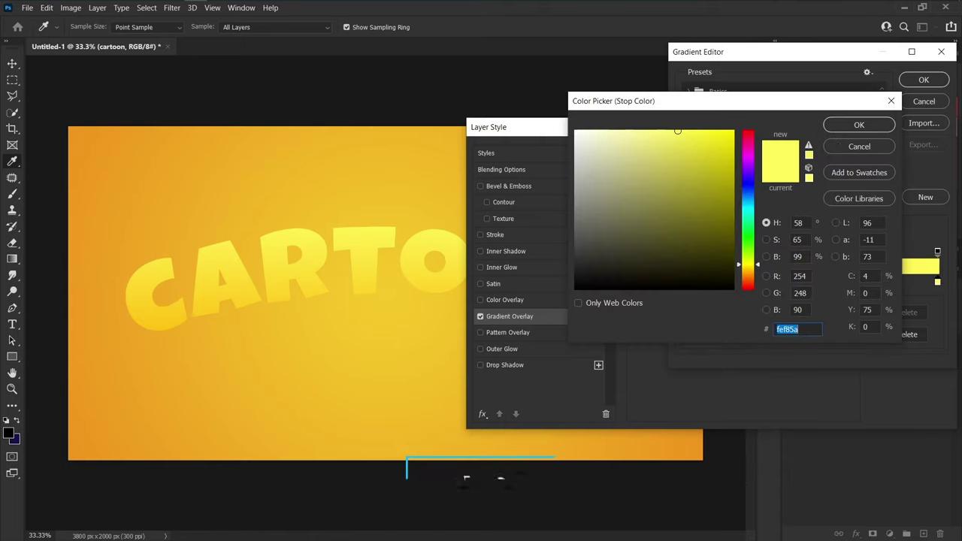
left_click(767, 331)
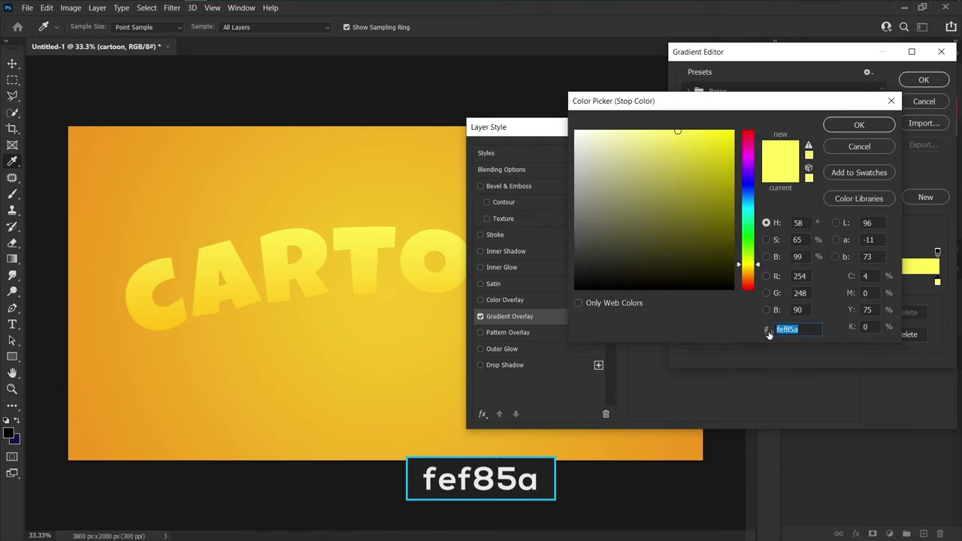
left_click(859, 125)
left_click(923, 80)
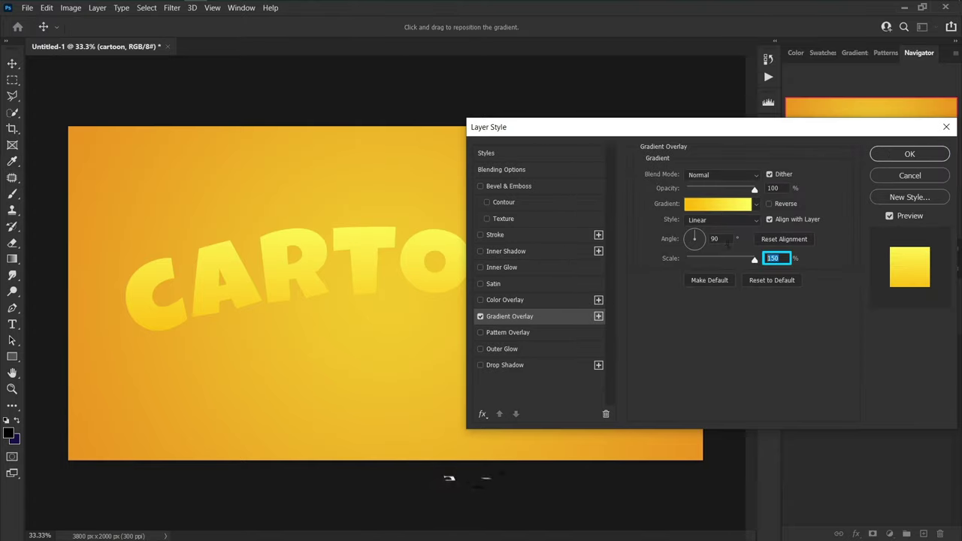
Step: Set the overlay to 90° angle and 150% scale, apply it, and select cartoon copy
left_click(714, 238)
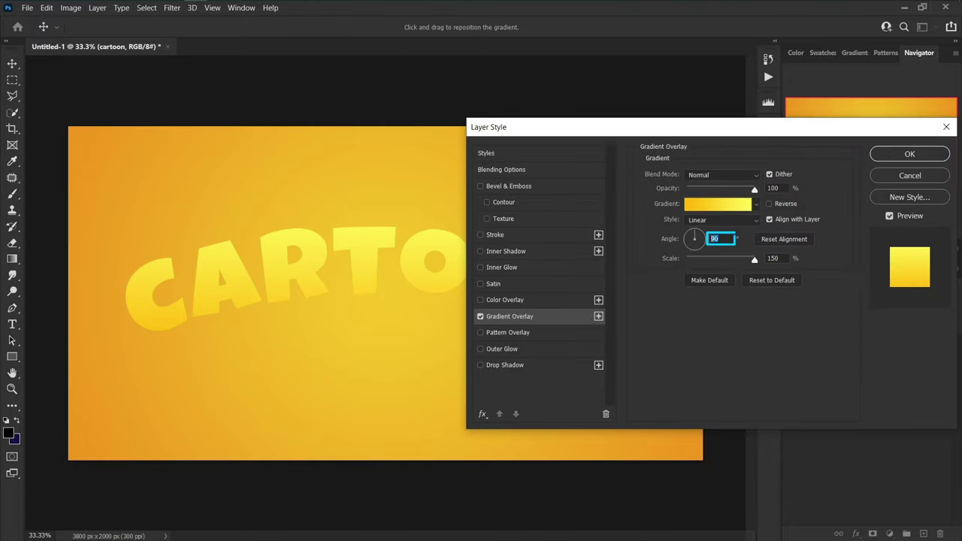
left_click(909, 153)
left_click(910, 355)
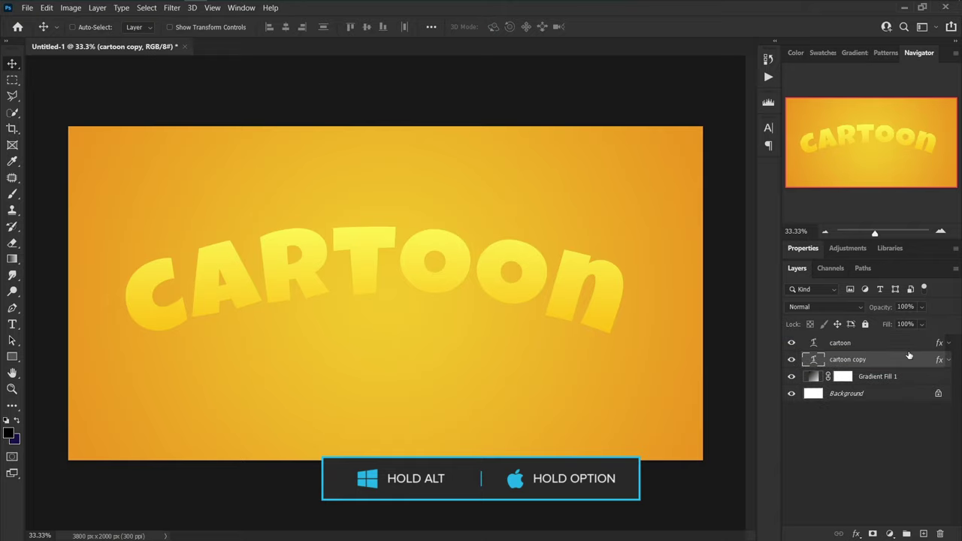
Step: Zoom to 100% and nudge the cartoon copy layer right and down
left_click(940, 232)
left_click(940, 232)
left_click(939, 232)
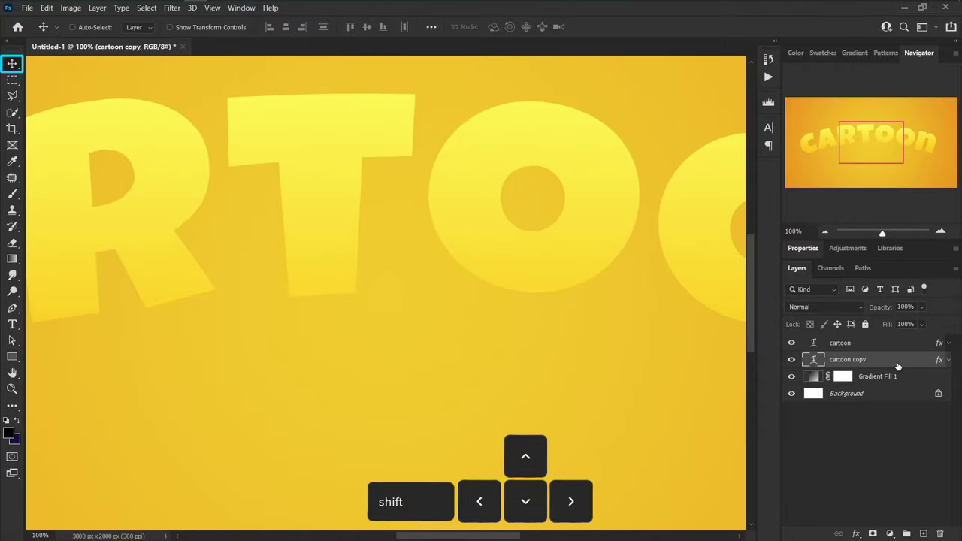
key("shift+Right")
key("shift+Down")
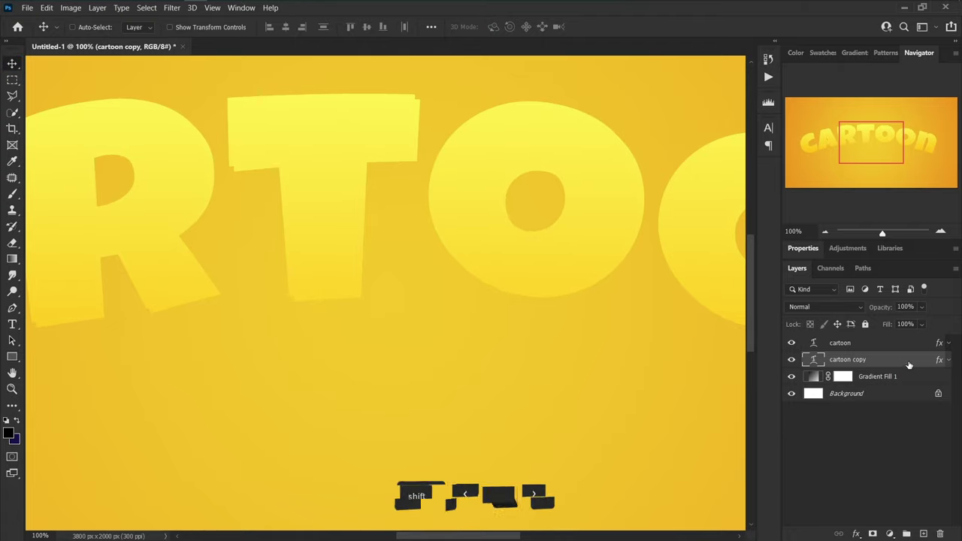
Step: Swap the copy's Gradient Overlay for a Normal 100% #e55f00 Color Overlay, then duplicate it
double_click(907, 364)
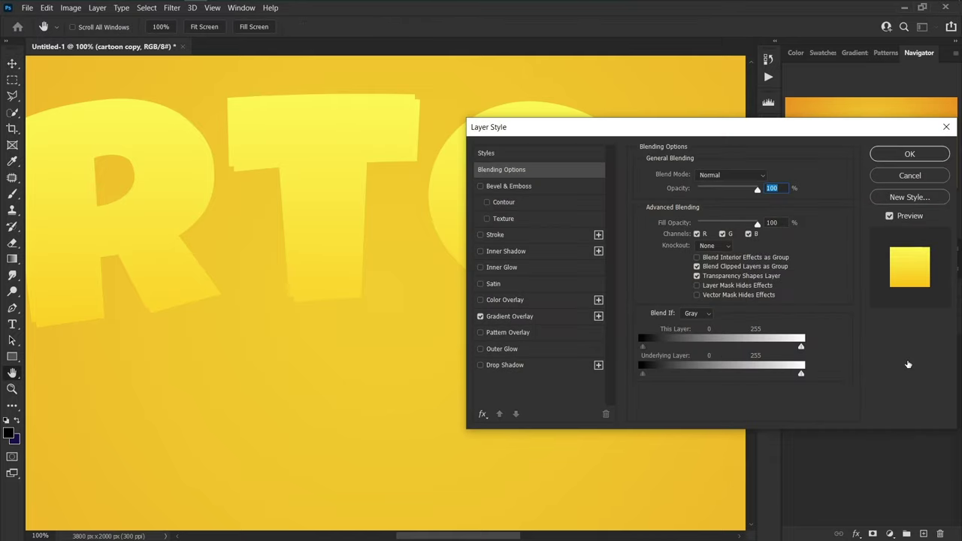
left_click(480, 316)
left_click(496, 299)
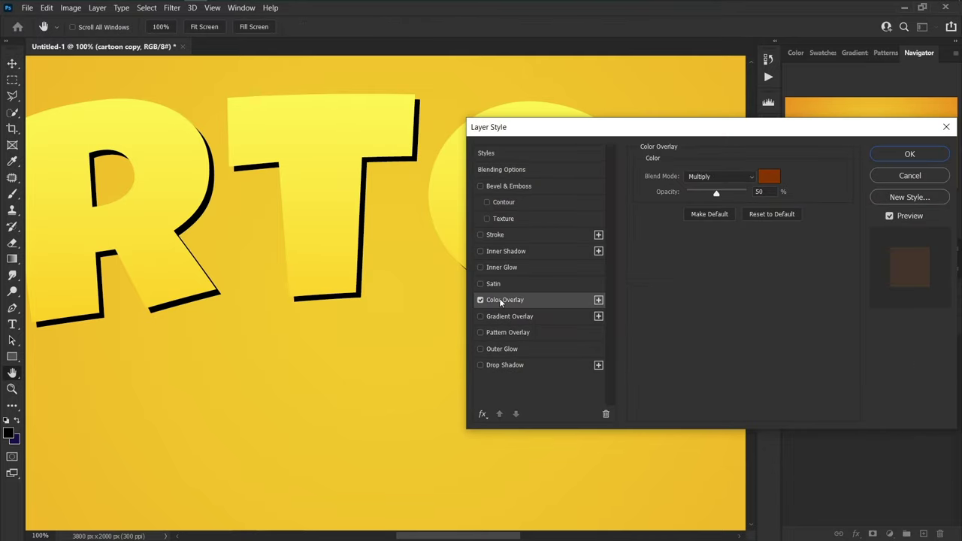
left_click_drag(716, 195, 747, 193)
left_click(726, 179)
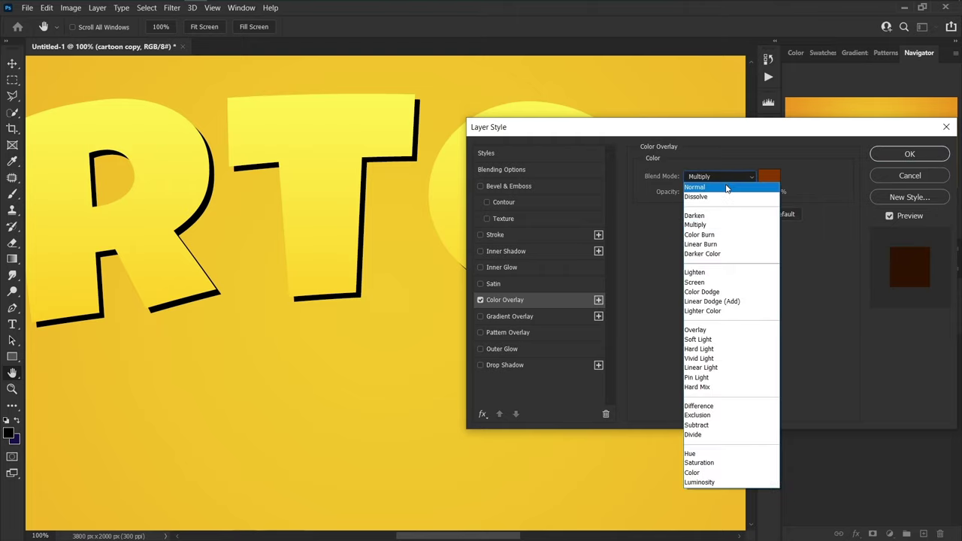
left_click(728, 187)
type("e55")
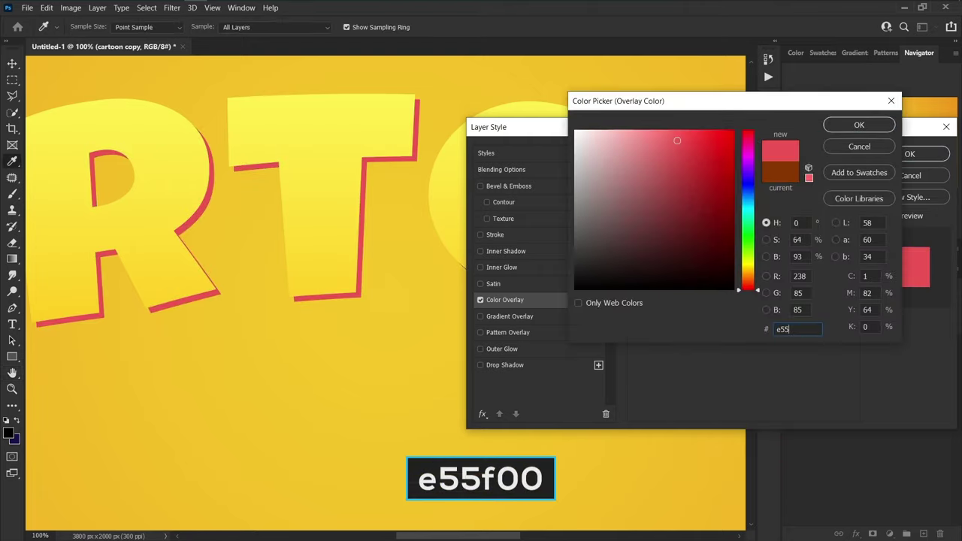
type("f00")
left_click(859, 124)
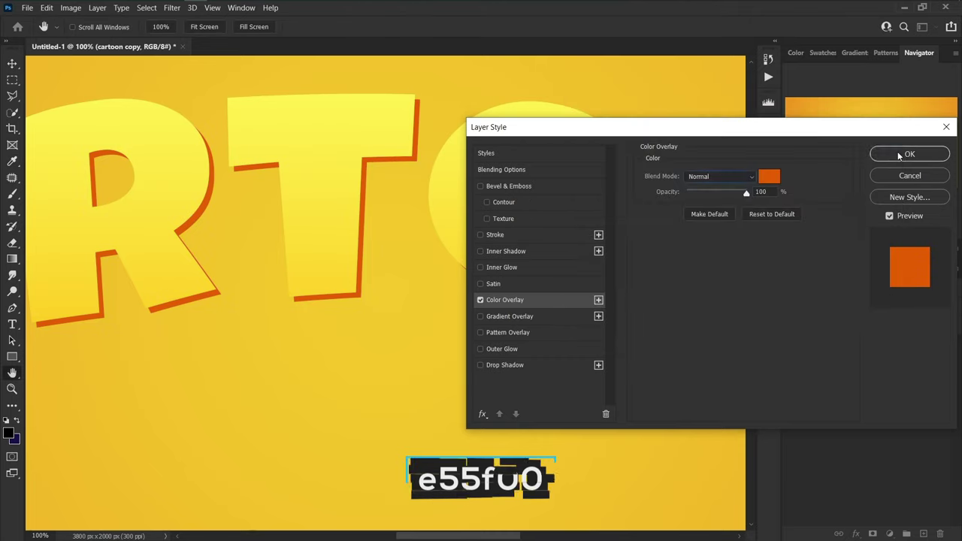
left_click(909, 153)
left_click_drag(903, 363, 906, 371)
Step: Nudge cartoon copy 2 down and left and give it a cream #fffac6 Color Overlay
key("shift+Down")
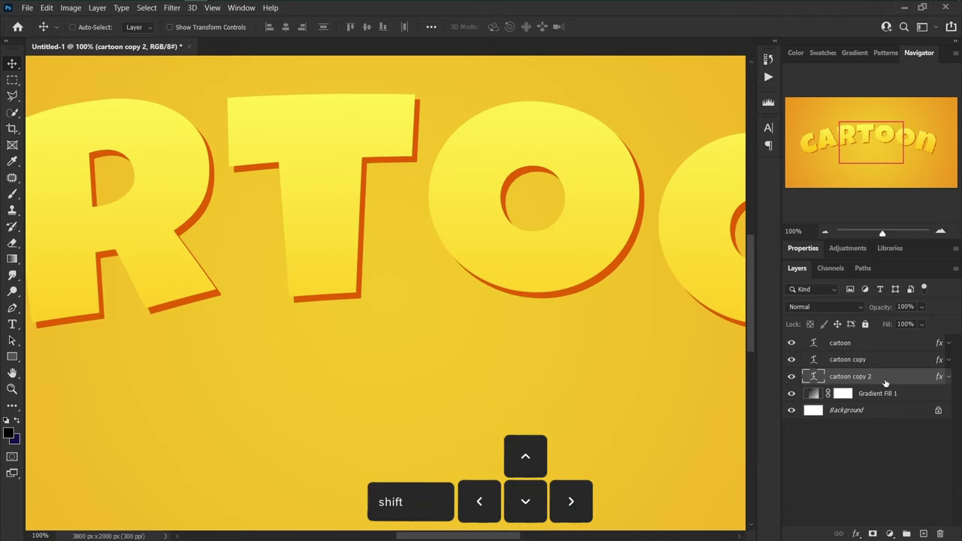
key("shift+Left")
key("shift+Left")
key("shift+Left")
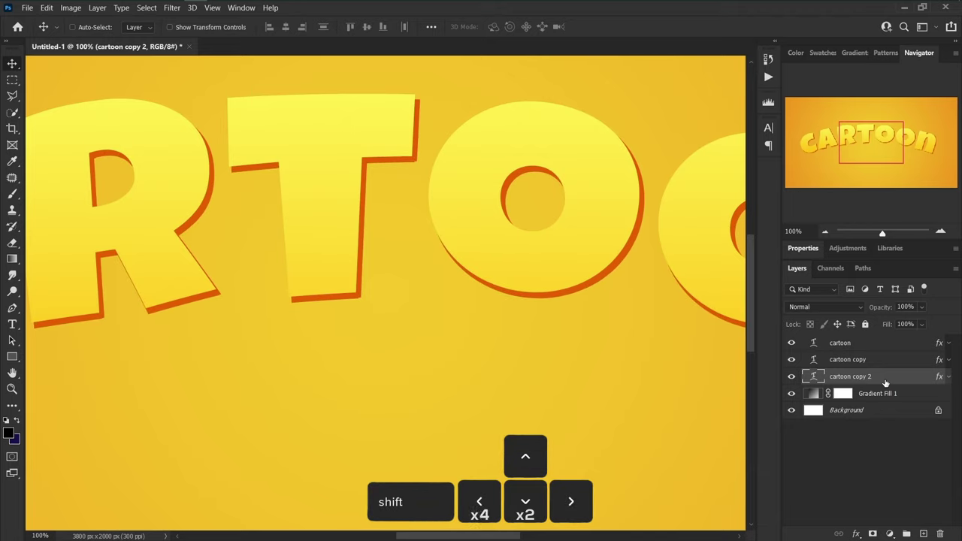
double_click(894, 382)
left_click(504, 300)
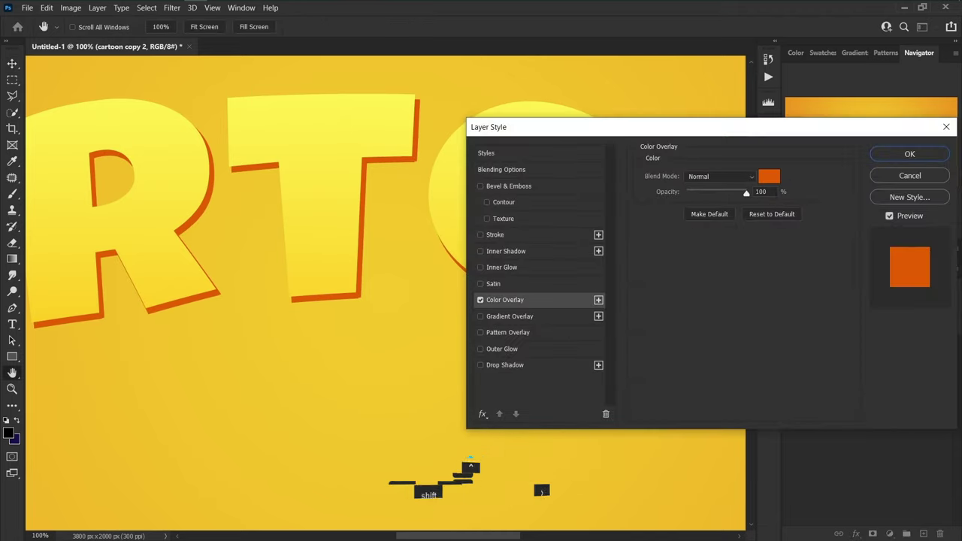
left_click(769, 176)
type("fffac6")
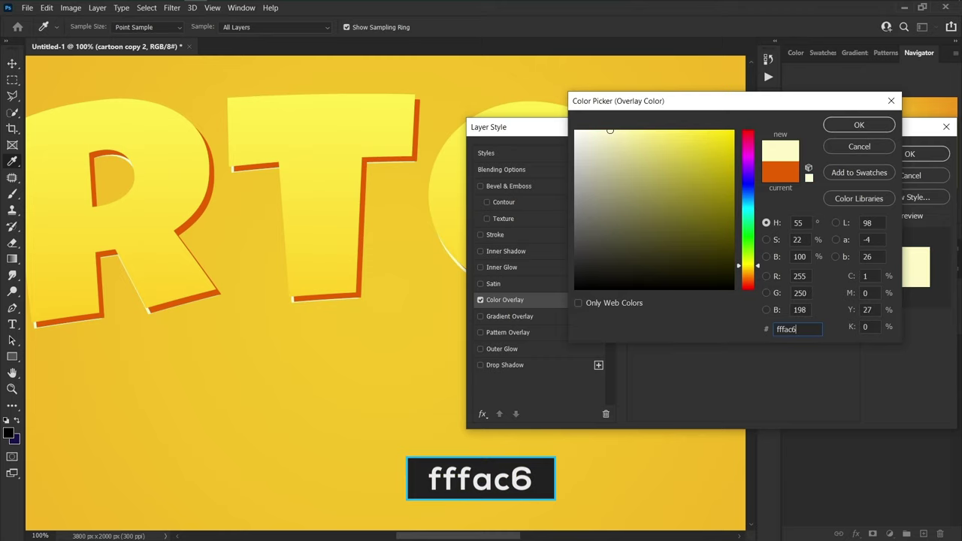
right_click(802, 329)
left_click(834, 363)
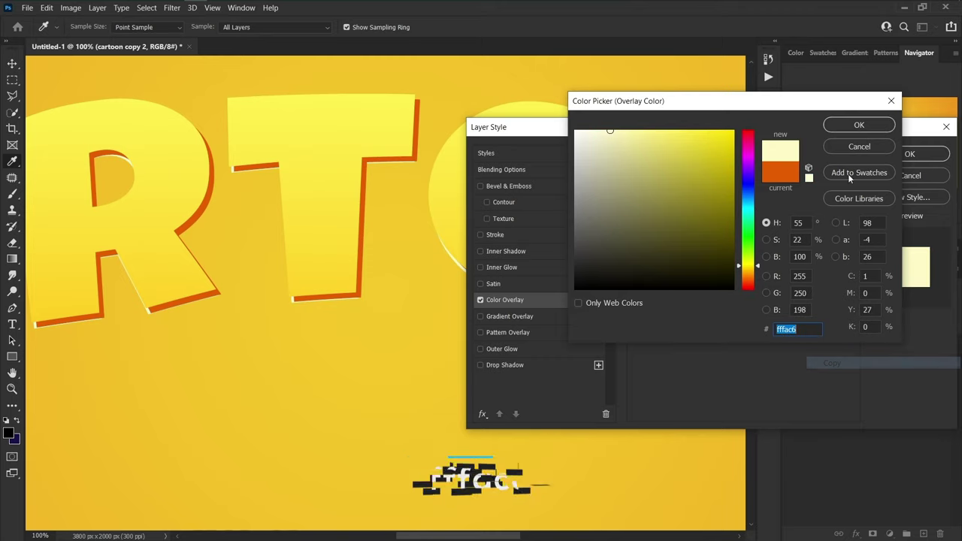
left_click(856, 126)
Step: Add an 18 px outside #fffac6 Stroke, apply the style, and duplicate the layer
left_click(508, 235)
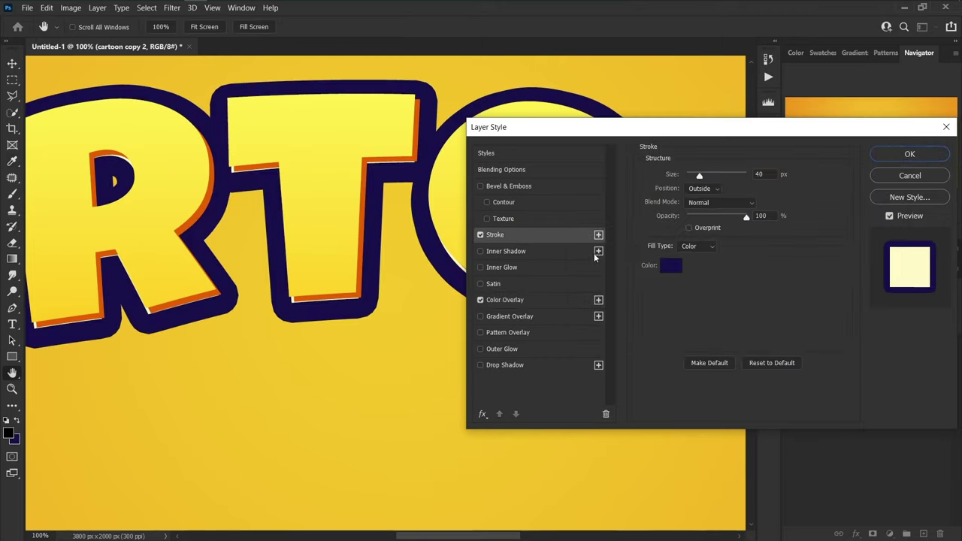
left_click(670, 267)
right_click(788, 330)
left_click(807, 373)
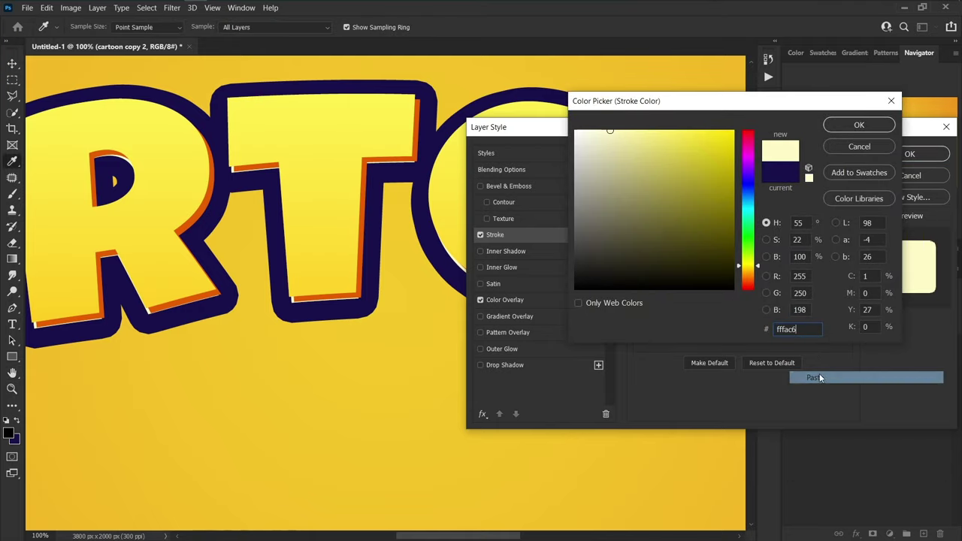
left_click(849, 128)
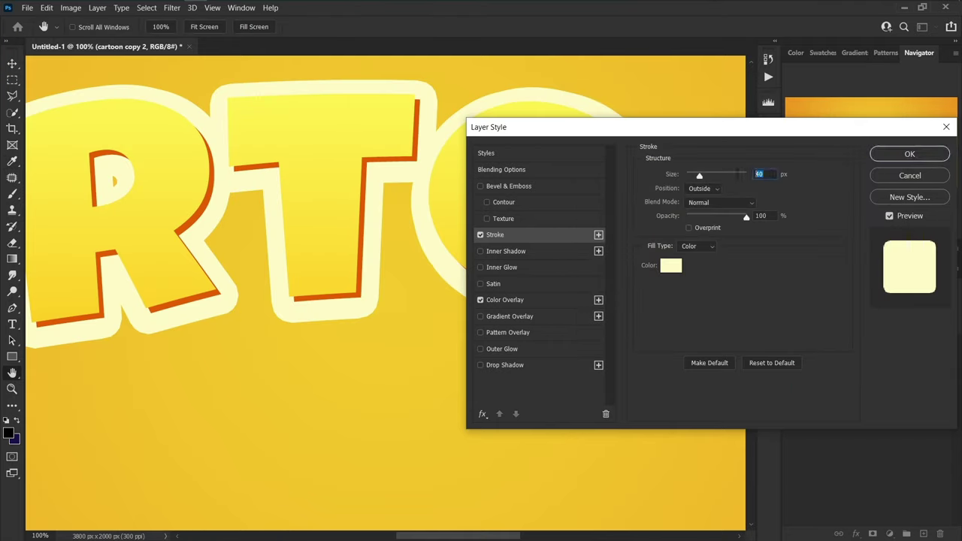
mouse_move(737, 175)
left_mouse_down()
mouse_move(702, 175)
mouse_move(758, 175)
left_mouse_up()
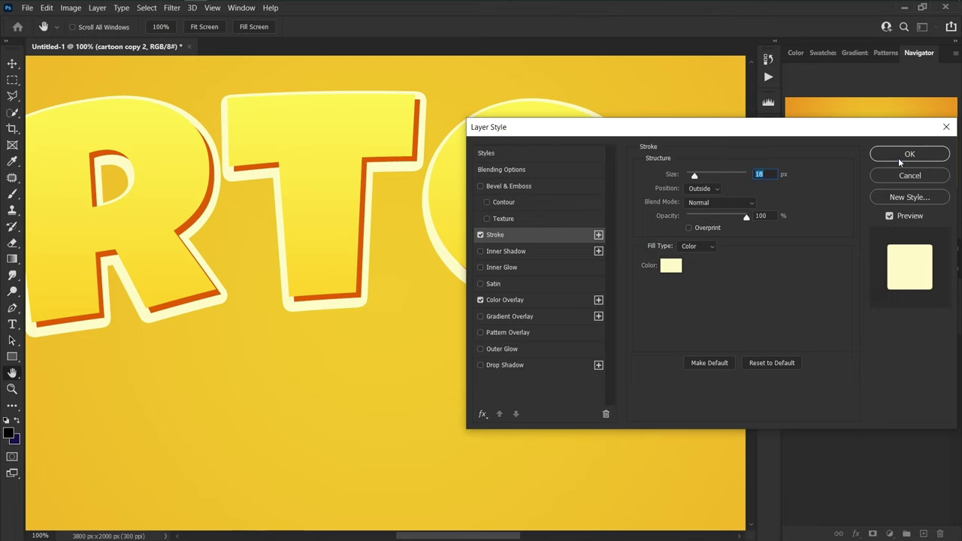
left_click(909, 154)
key("ctrl+j")
Step: Nudge cartoon copy 3 down and left and give it a navy #18104a Color Overlay
key("shift+Down")
key("shift+Down")
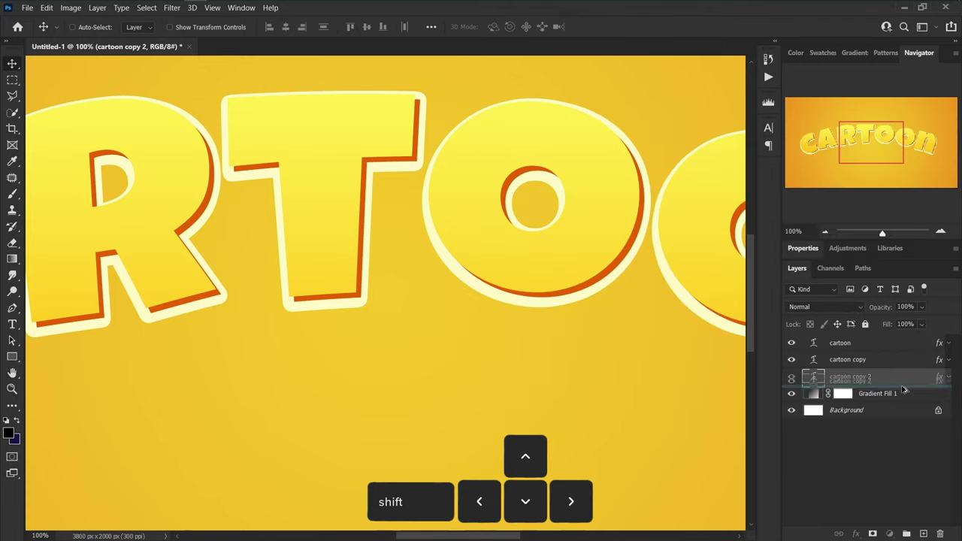
key("shift+Down")
key("shift+Down")
key("shift+Left")
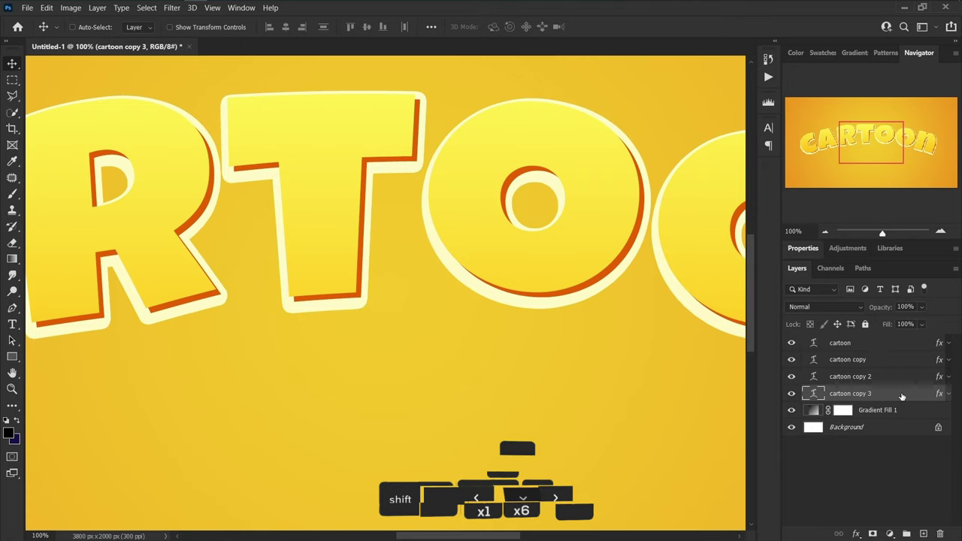
double_click(901, 396)
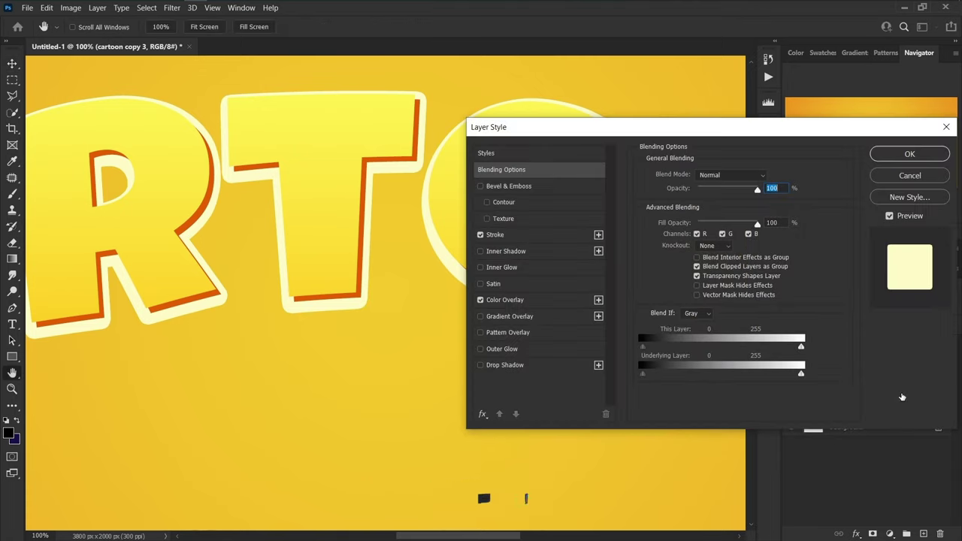
left_click(519, 299)
left_click(770, 176)
type("18")
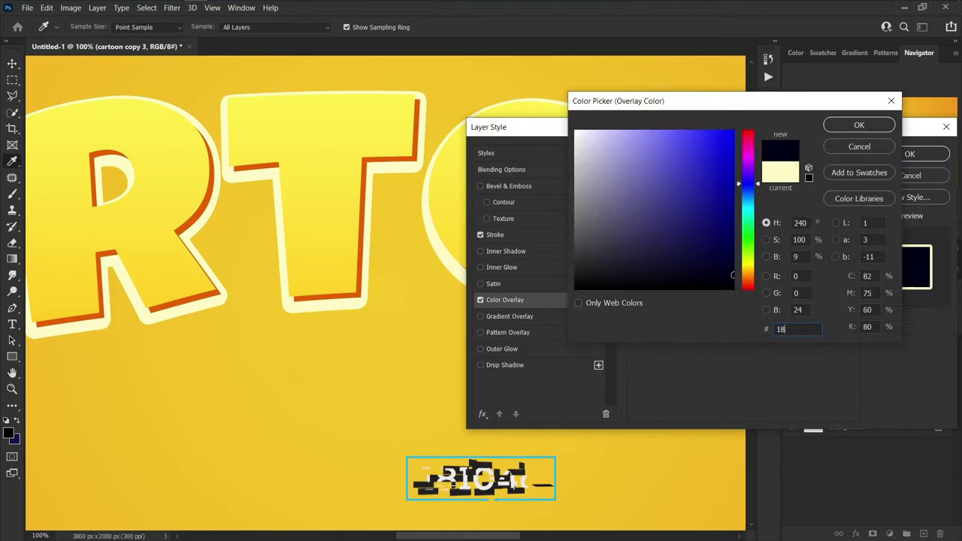
type("104a")
right_click(803, 328)
left_click(827, 360)
left_click(859, 124)
Step: Add a 28 px navy #18104a Stroke to cartoon copy 3 and apply the style
left_click(504, 235)
left_click(671, 265)
right_click(798, 328)
left_click(815, 372)
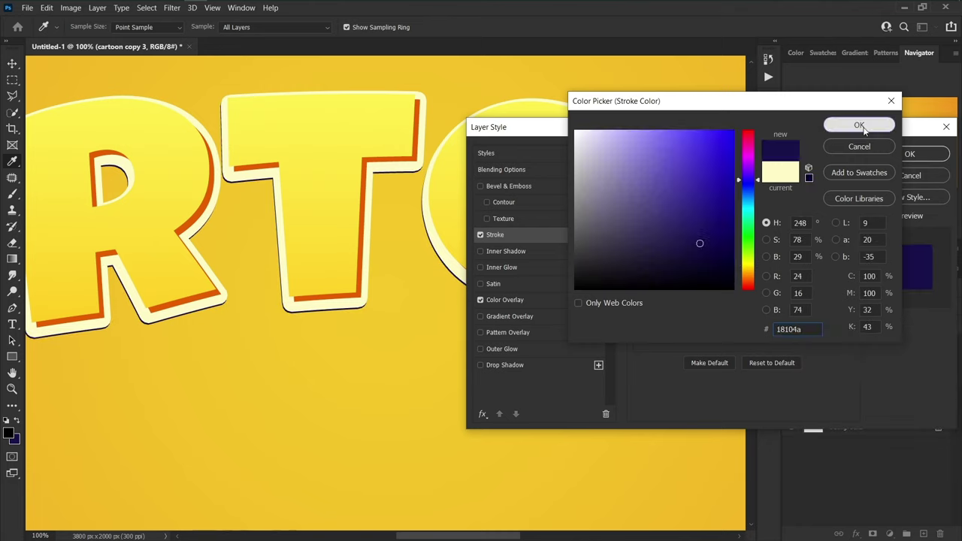
left_click(861, 126)
double_click(773, 174)
type("28")
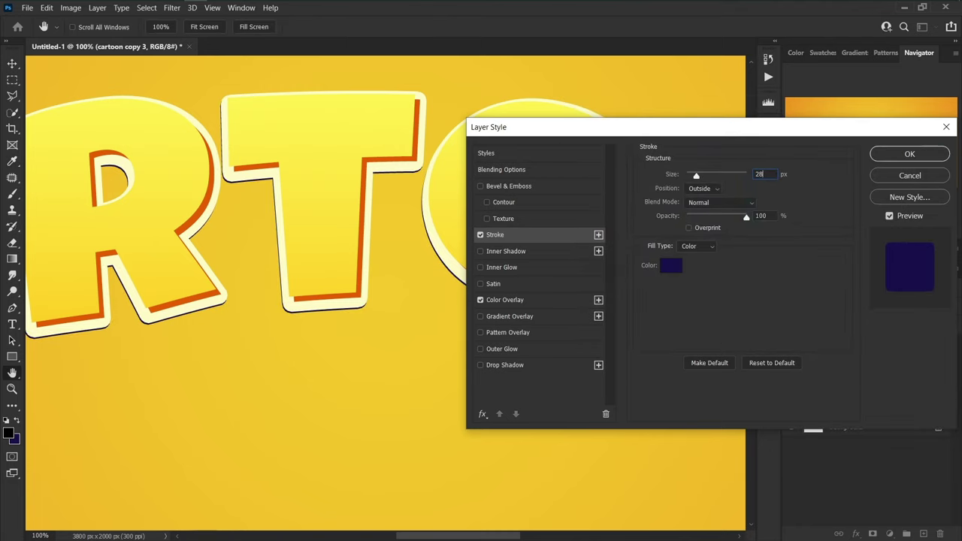
left_click(906, 154)
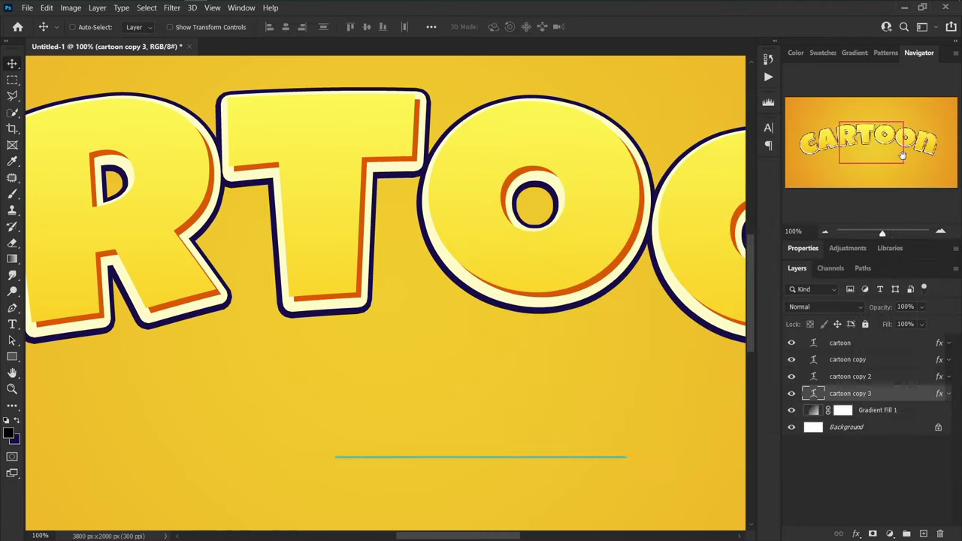
Step: Group the four cartoon layers as 'text' and place a cartoon copy 4 duplicate below the group
left_click(877, 346, "shift")
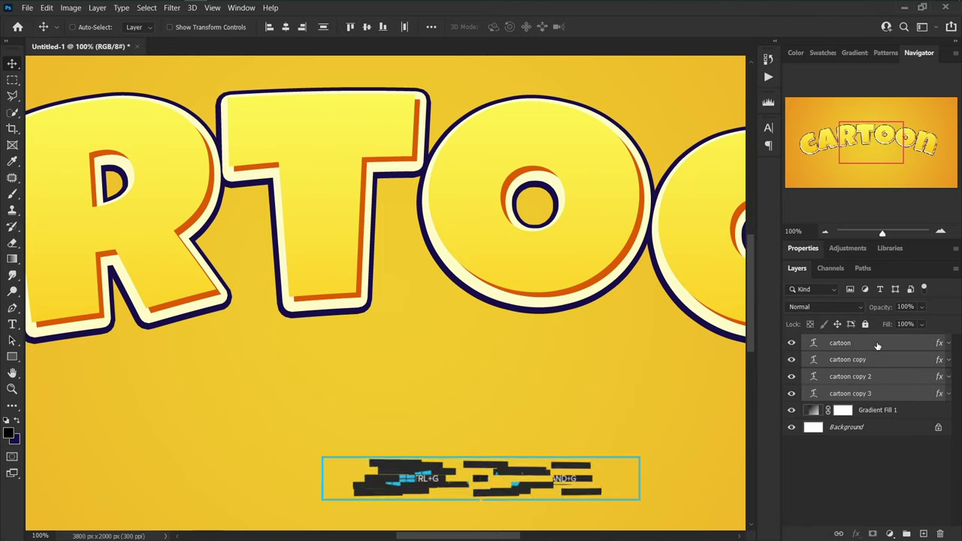
key("ctrl+g")
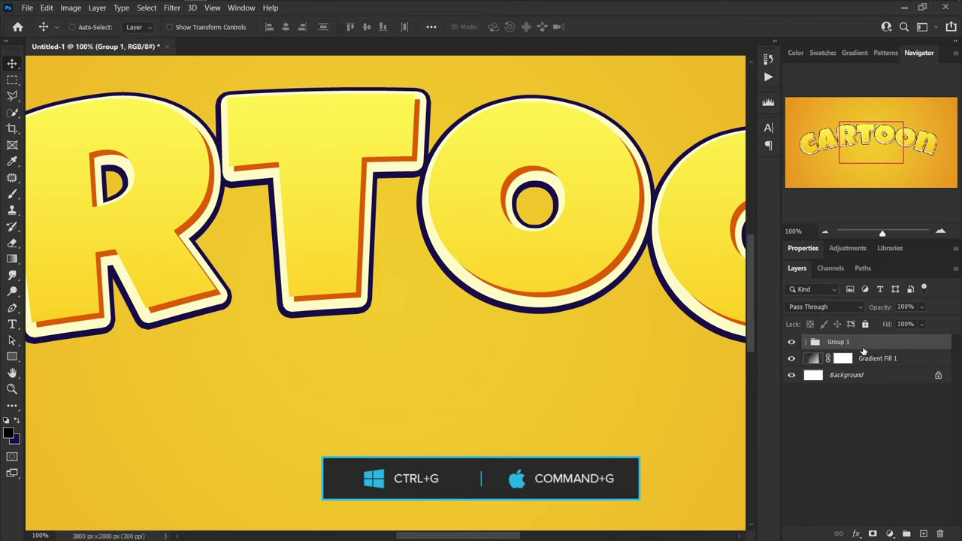
double_click(840, 343)
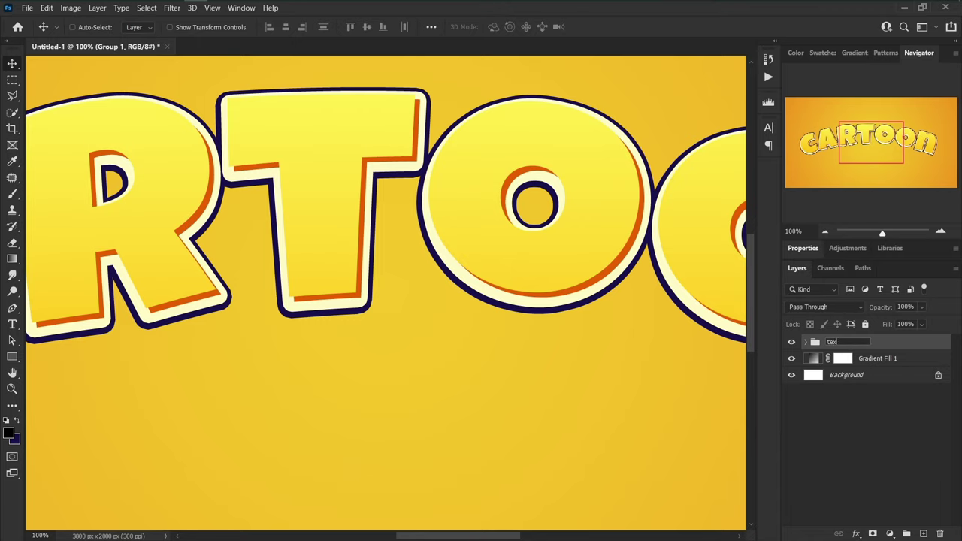
key("Return")
left_click(806, 342)
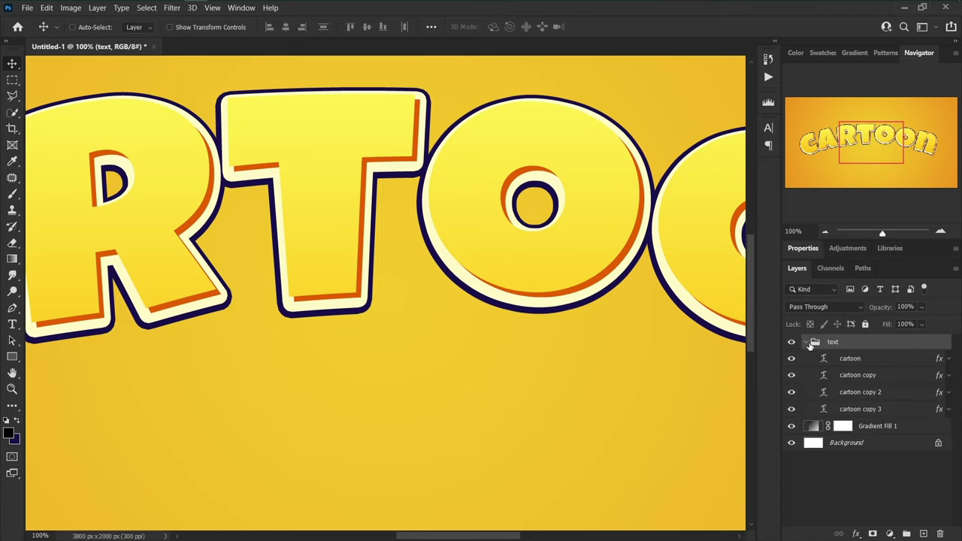
left_click_drag(886, 412, 893, 436)
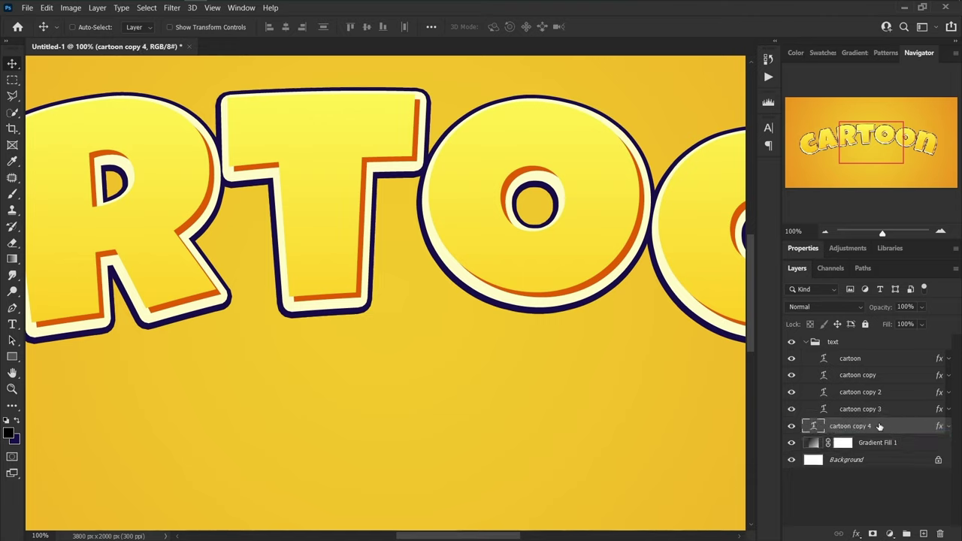
Step: Collapse the text group and rename cartoon copy 4 to 'extrude'
left_click(806, 342)
double_click(851, 358)
type("extrude")
key("Return")
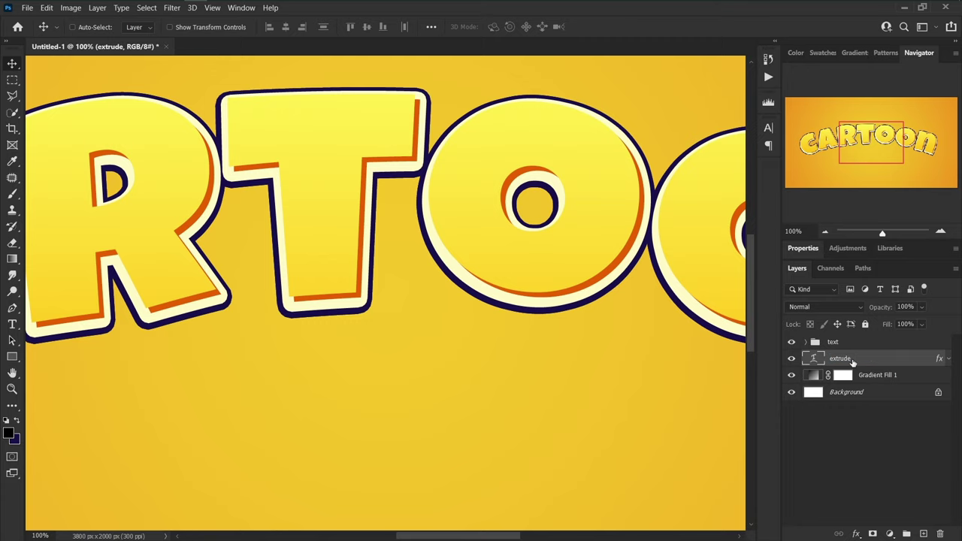
Step: Change the extrude layer's Color Overlay to orange #e55f00
double_click(902, 358)
left_click(558, 303)
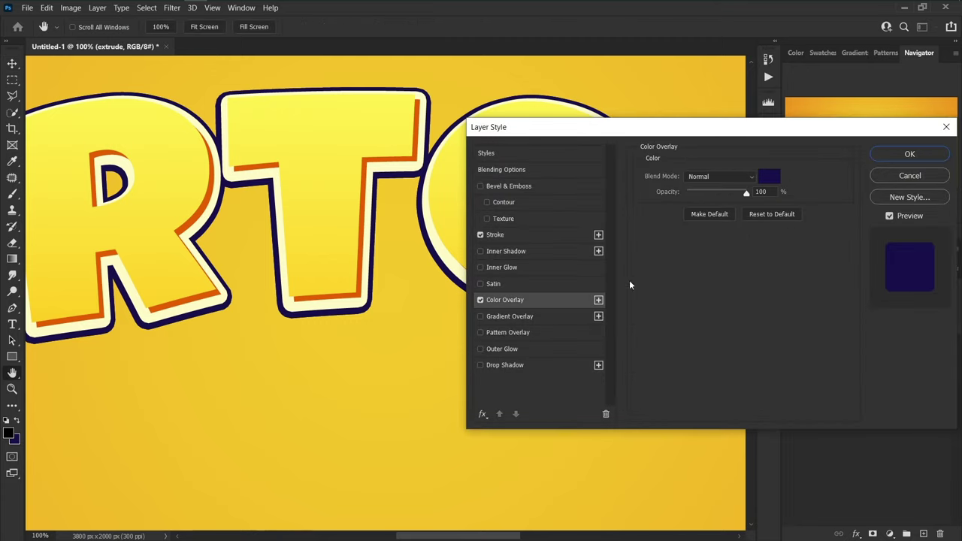
left_click(768, 178)
type("e55")
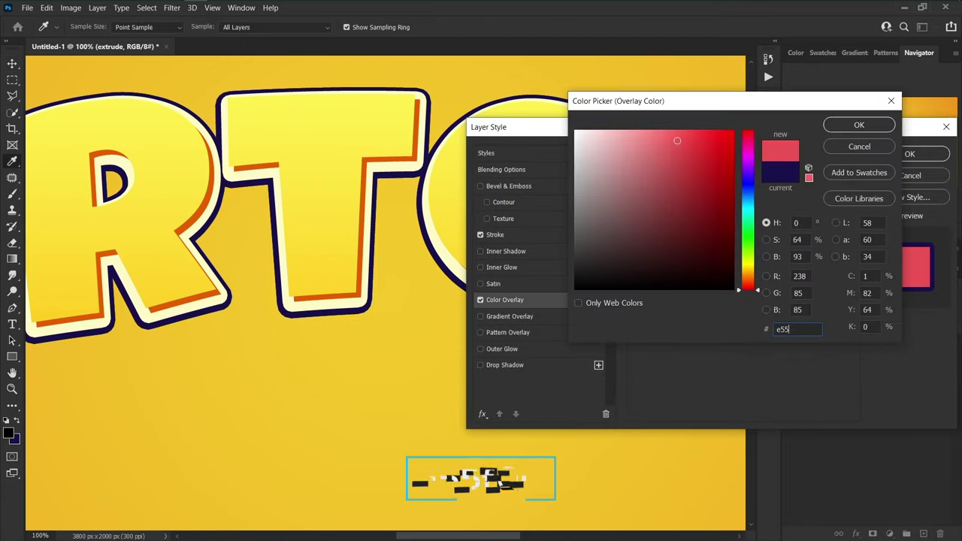
type("f00")
double_click(787, 328)
right_click(804, 331)
left_click(827, 368)
left_click(852, 129)
Step: Set the Stroke colour to #e55f00 as well, apply, and duplicate the extrude layer
left_click(509, 234)
left_click(669, 266)
right_click(798, 331)
left_click(823, 374)
left_click(858, 125)
left_click(908, 154)
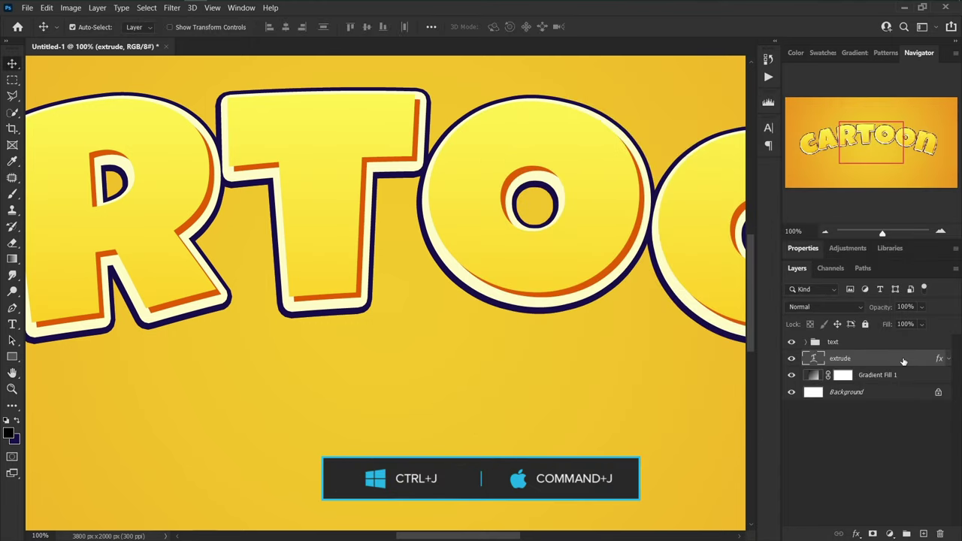
key("ctrl+j")
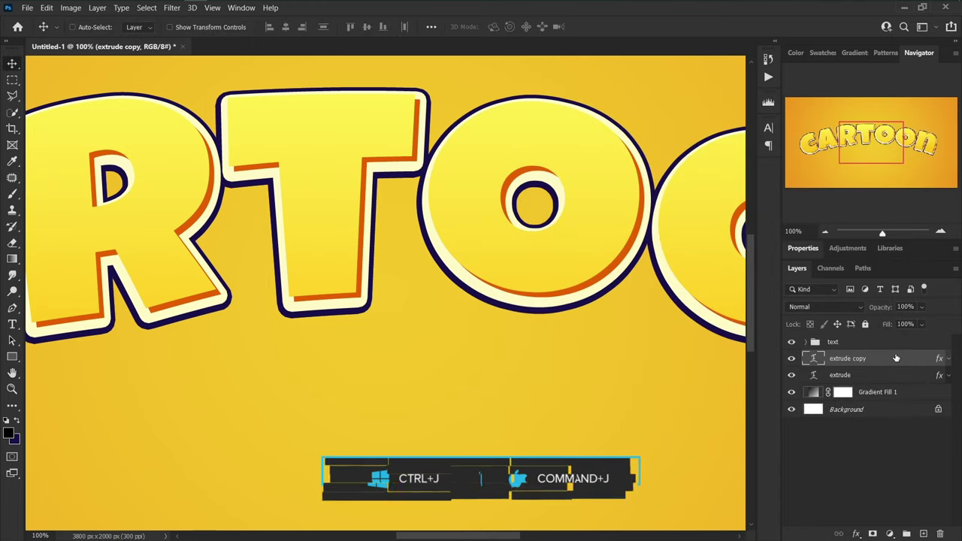
Step: Scale the extrude copy to 99% with width and height linked, and nudge it down 10 px
key("ctrl+0")
key("ctrl+t")
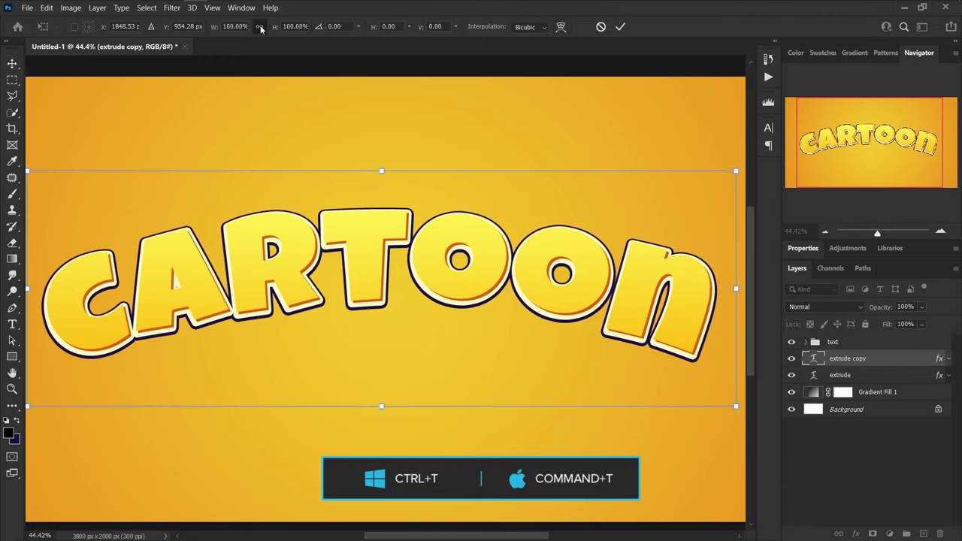
left_click(260, 27)
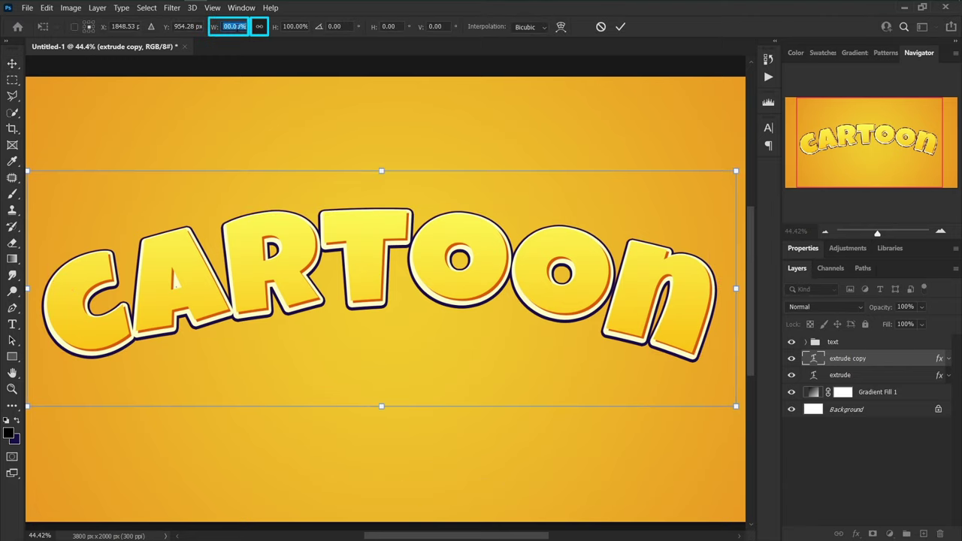
type("99")
key("Return")
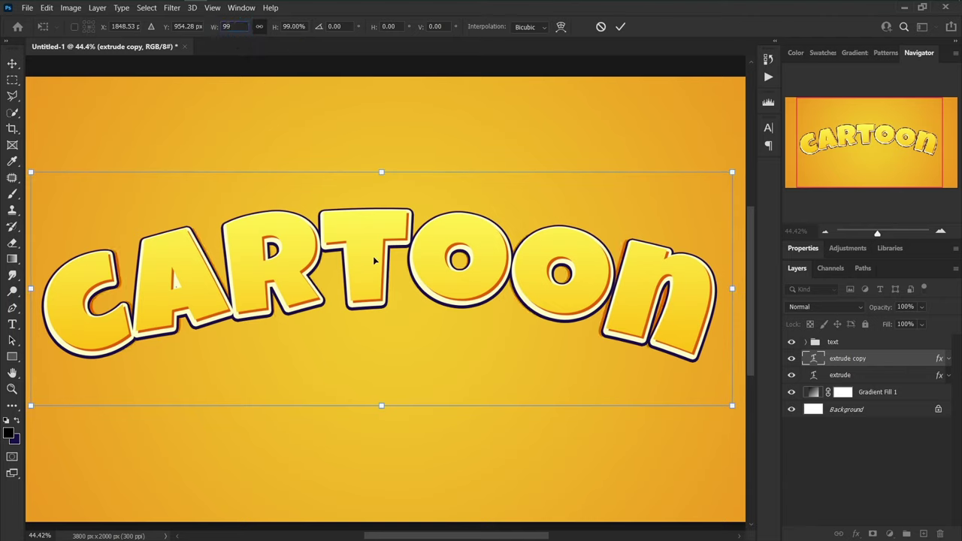
key("shift+Down")
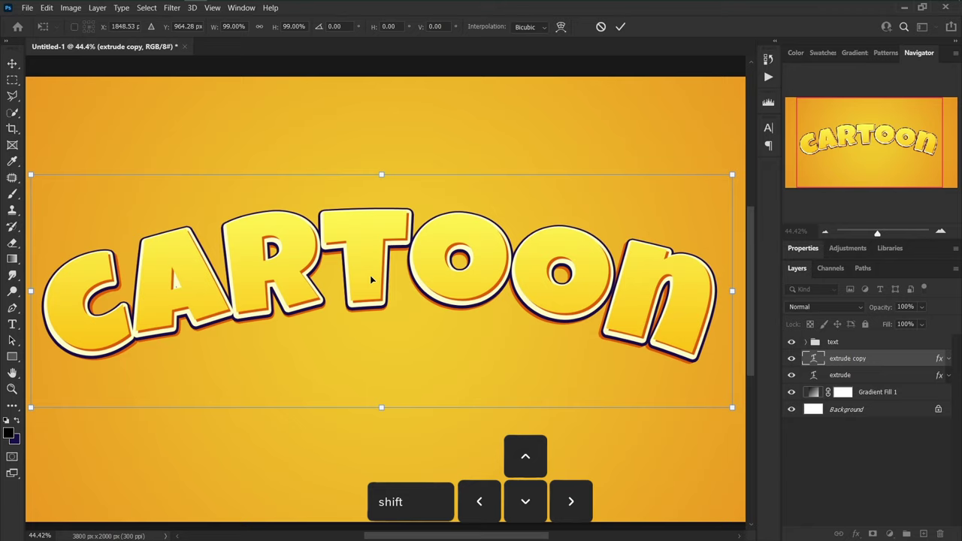
key("Return")
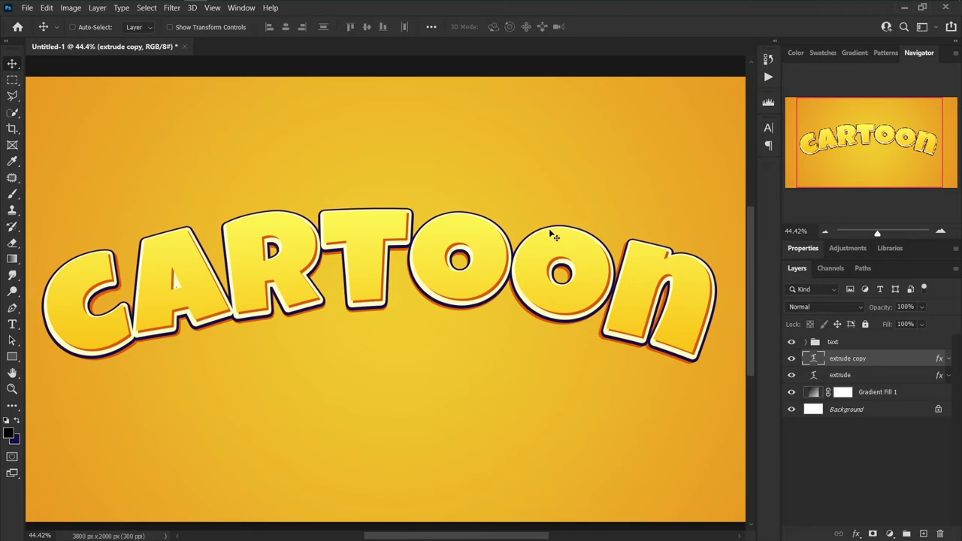
Step: Repeat the transform for more shrinking copies and group all extrude layers as 'extrude 1'
key("ctrl+alt+shift")
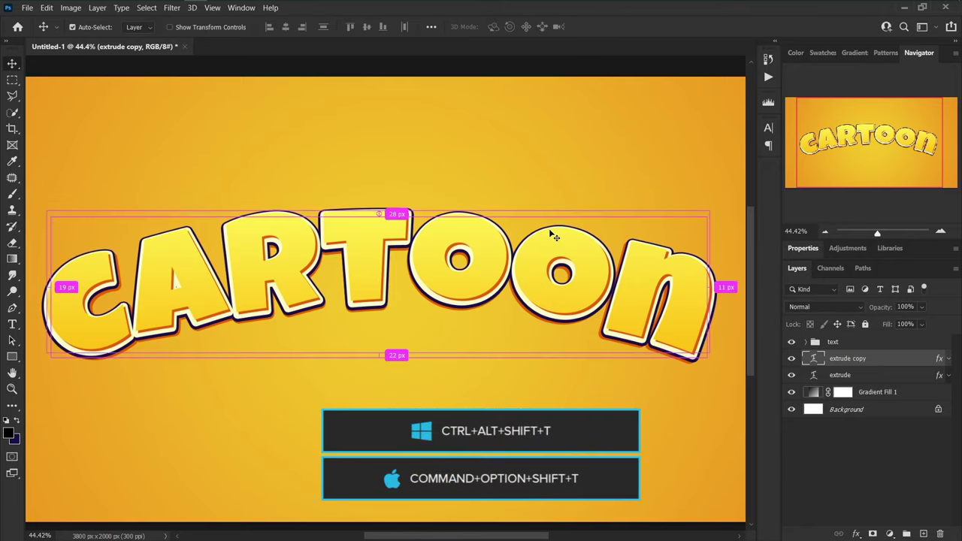
key("ctrl+alt+shift+t")
key("ctrl+alt+shift+t")
key("ctrl+alt+shift+t")
key("ctrl+alt+shift+t")
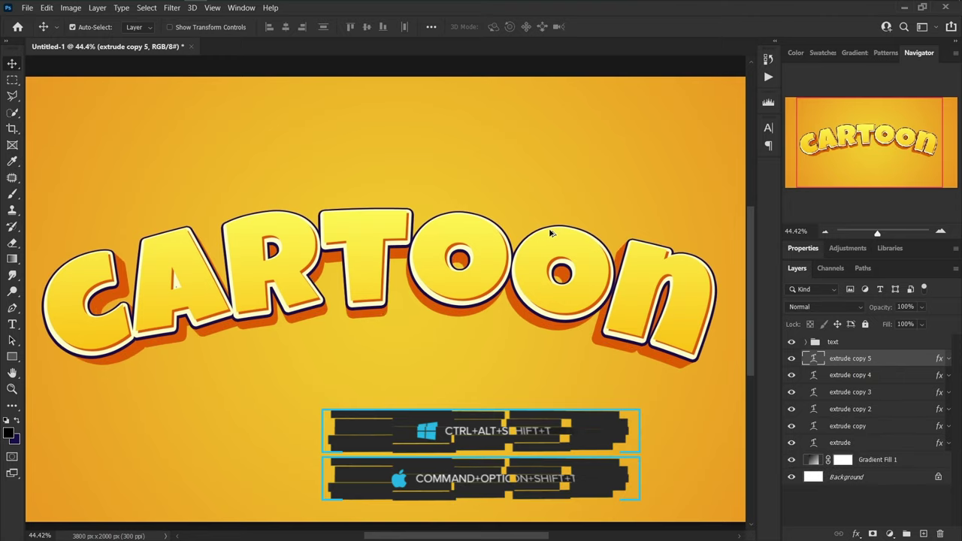
key("ctrl+alt+shift+t")
left_click(875, 460, "shift")
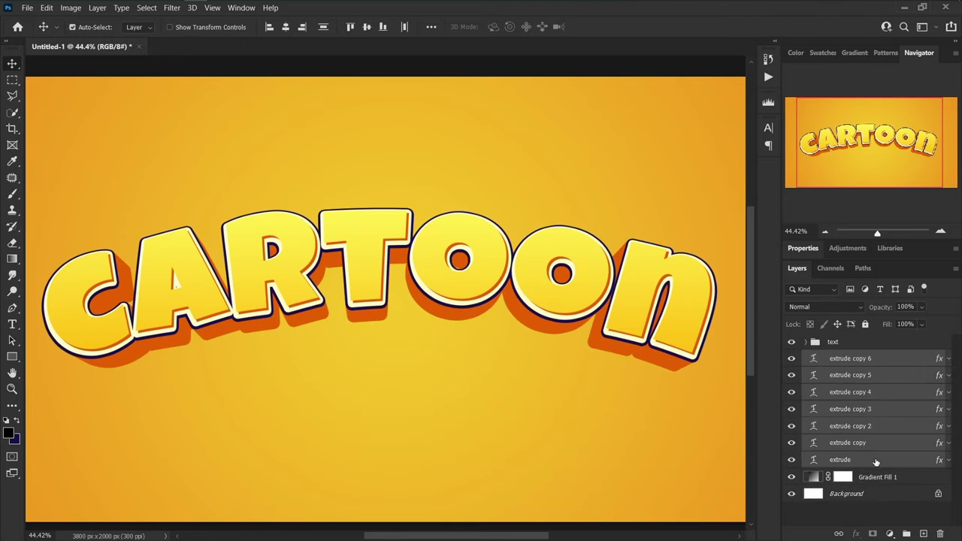
key("ctrl+g")
double_click(812, 358)
key("Return")
Step: Duplicate the group as 'extrude 2' and lengthen it with more transformed copies from extrude copy 6
left_click_drag(868, 362, 872, 372)
key("Return")
left_click(805, 373)
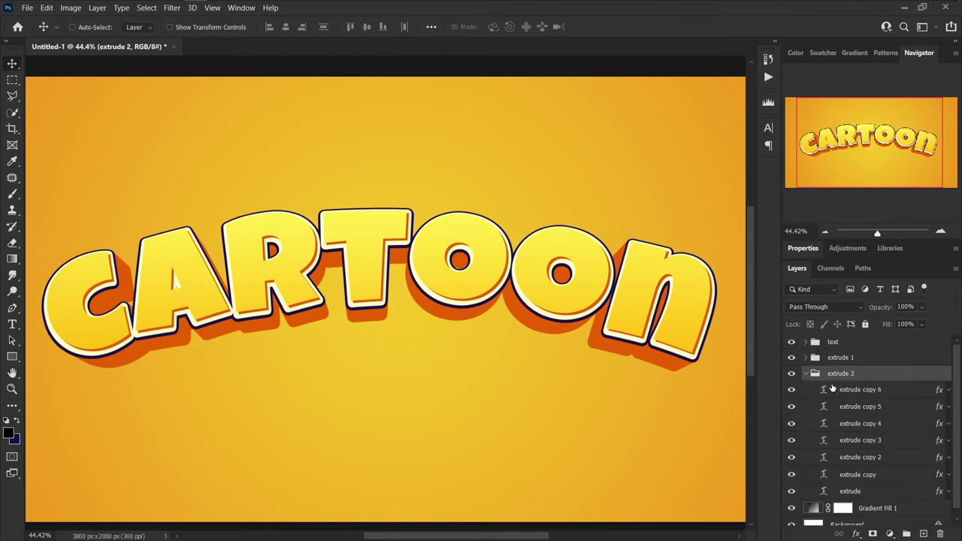
left_click(880, 391)
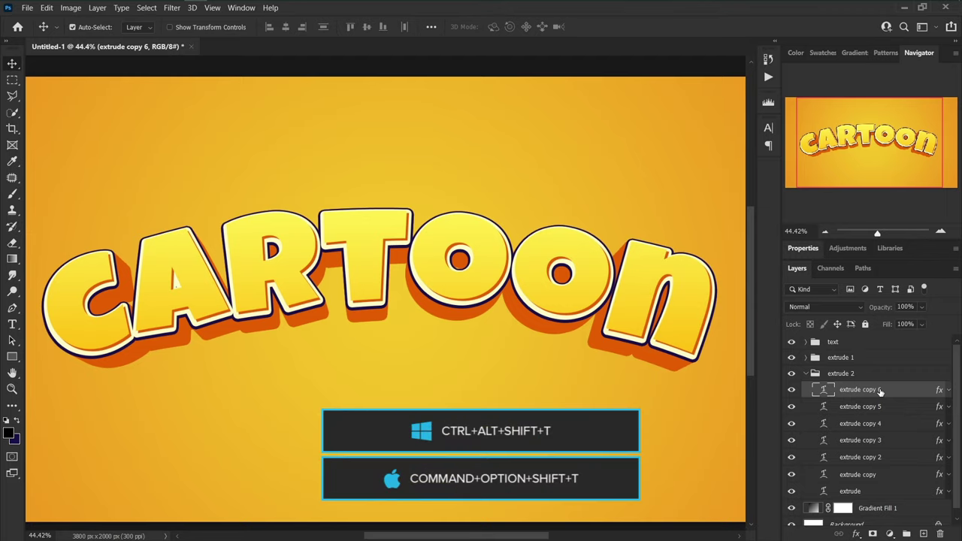
key("ctrl+alt+shift+t")
key("ctrl+alt+shift+t")
key("ctrl+alt+shift+t")
key("ctrl+alt+shift+t")
key("ctrl+alt+shift+t")
key("ctrl+alt+shift+t")
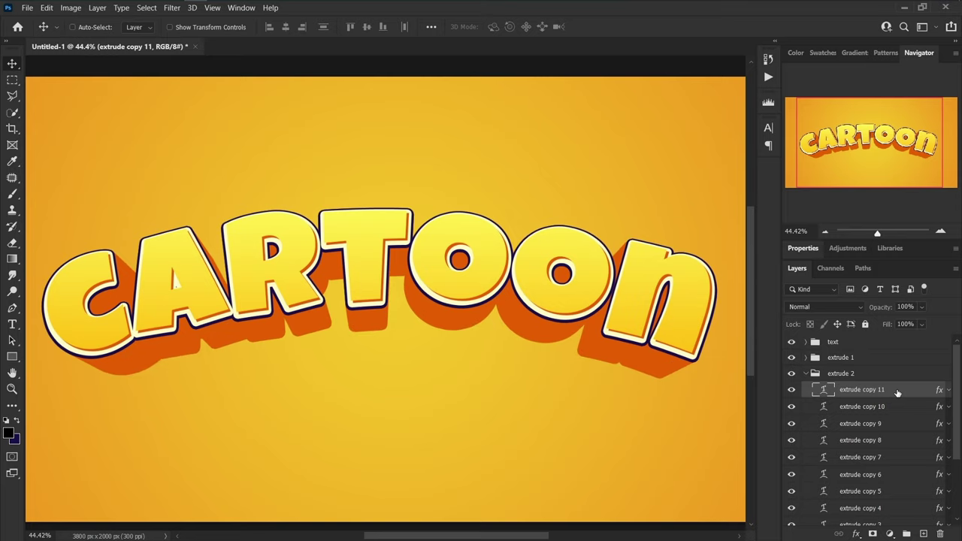
Step: Set extrude copy 11's Color Overlay to navy #18104a and copy the hex value
double_click(909, 390)
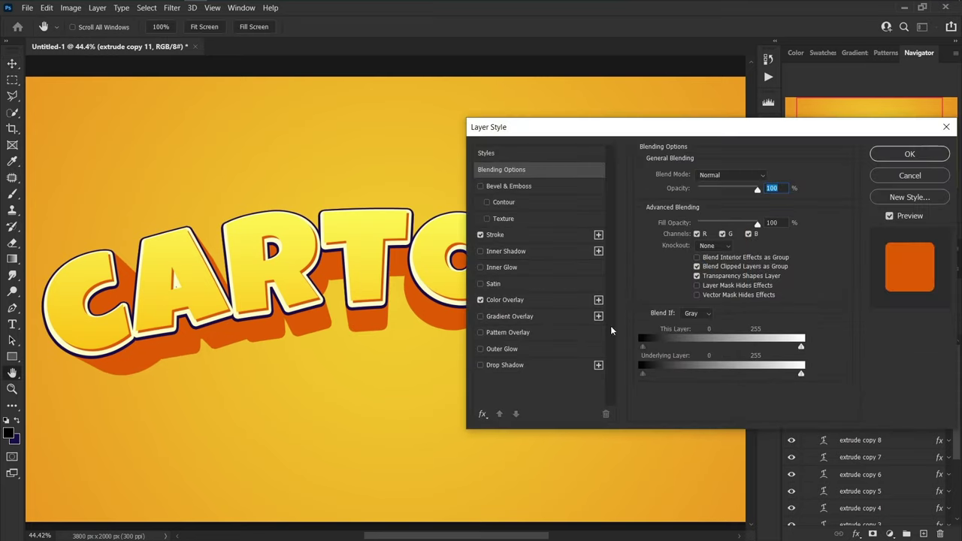
left_click(505, 300)
left_click(767, 176)
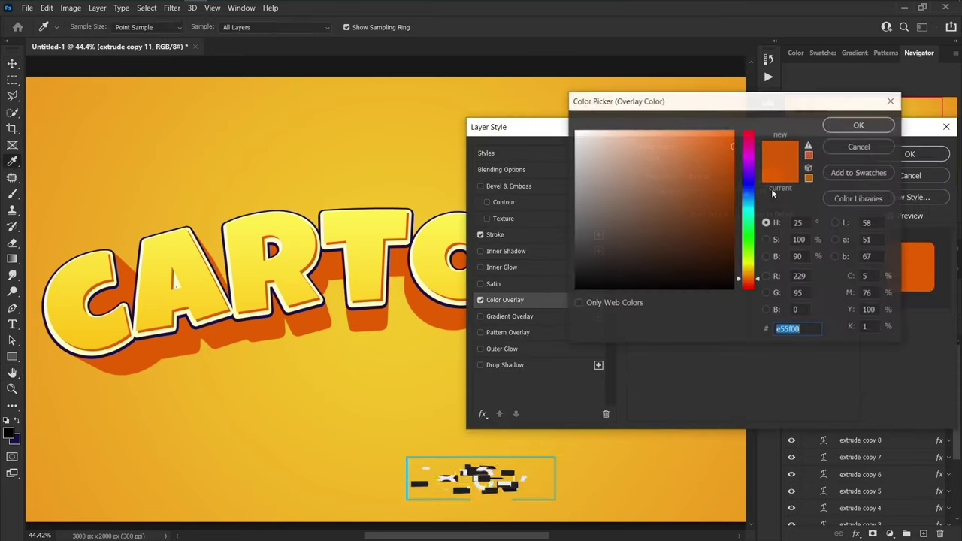
type("181")
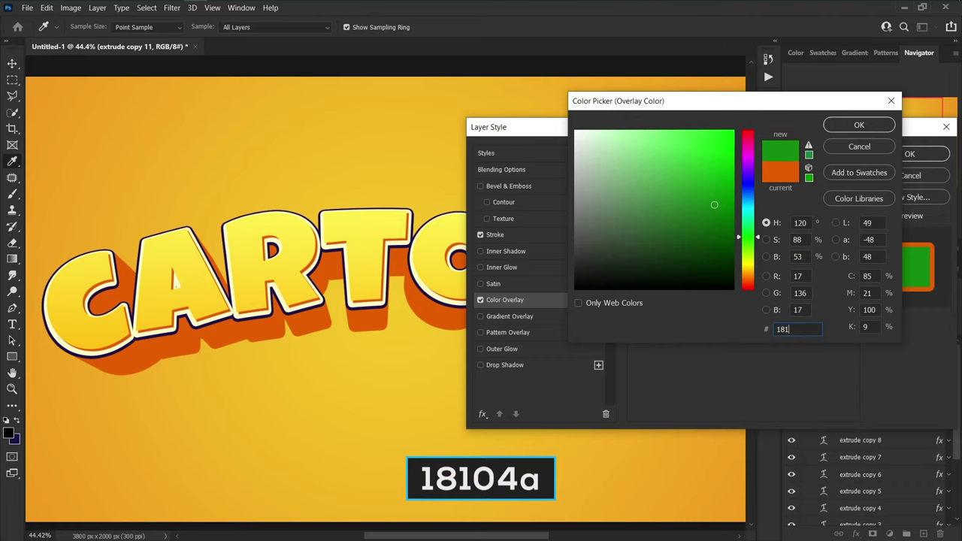
type("04a")
right_click(805, 329)
left_click(834, 360)
key("Return")
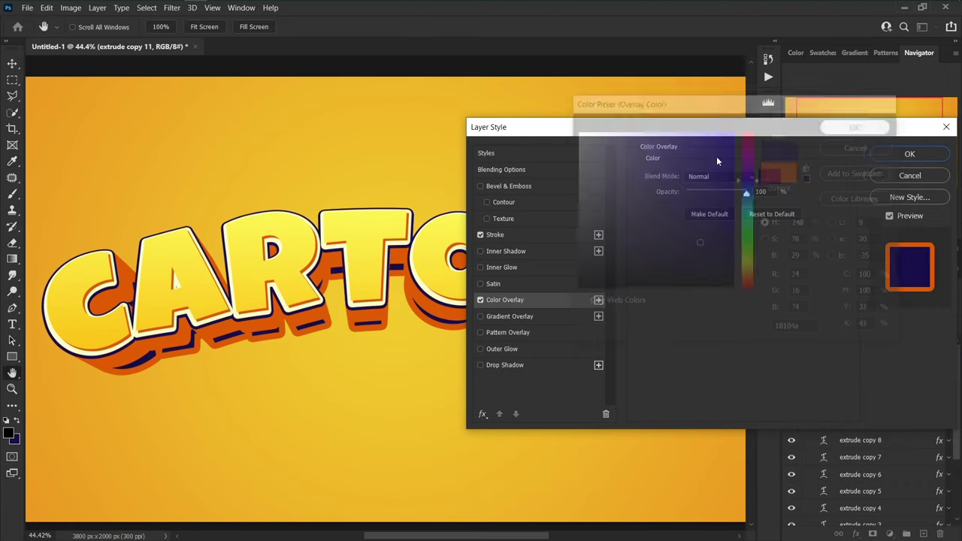
Step: Give extrude copy 11 a 40 px navy #18104a stroke
left_click(526, 235)
left_click(672, 267)
right_click(805, 328)
left_click(834, 375)
left_click(844, 126)
type("40")
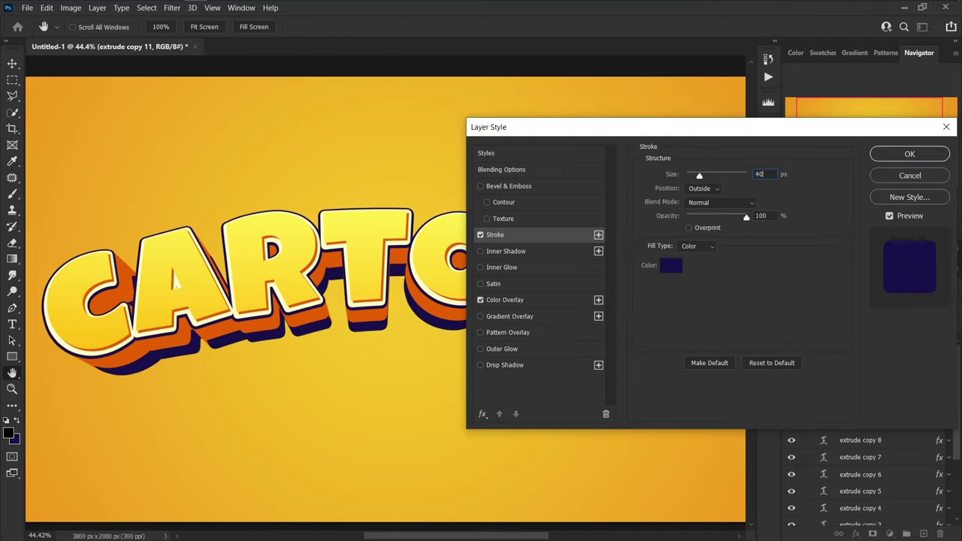
left_click(883, 155)
Step: Copy extrude copy 11's layer style and paste it onto every extrude layer down to 'extrude'
right_click(907, 392)
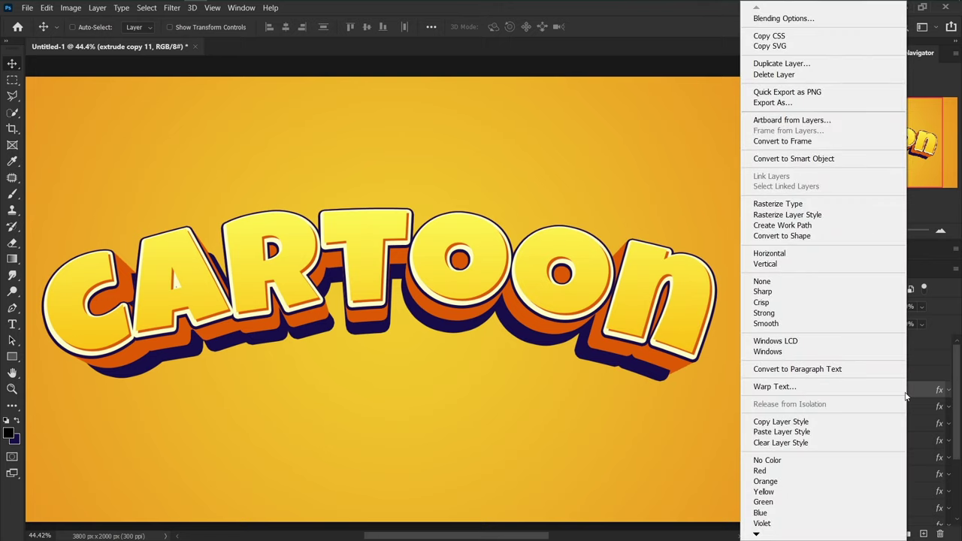
left_click(842, 423)
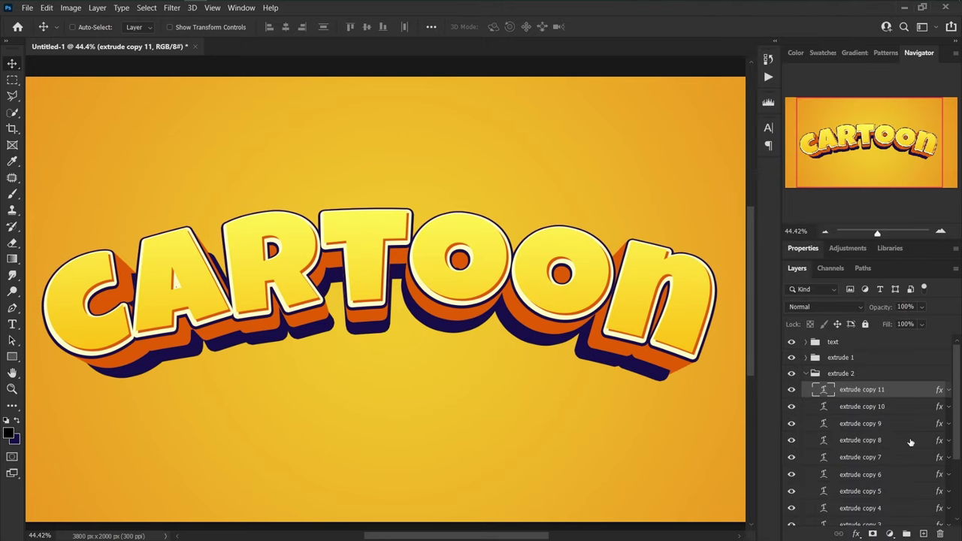
scroll(902, 448, "down", 3)
left_click(885, 484, "shift")
right_click(885, 485)
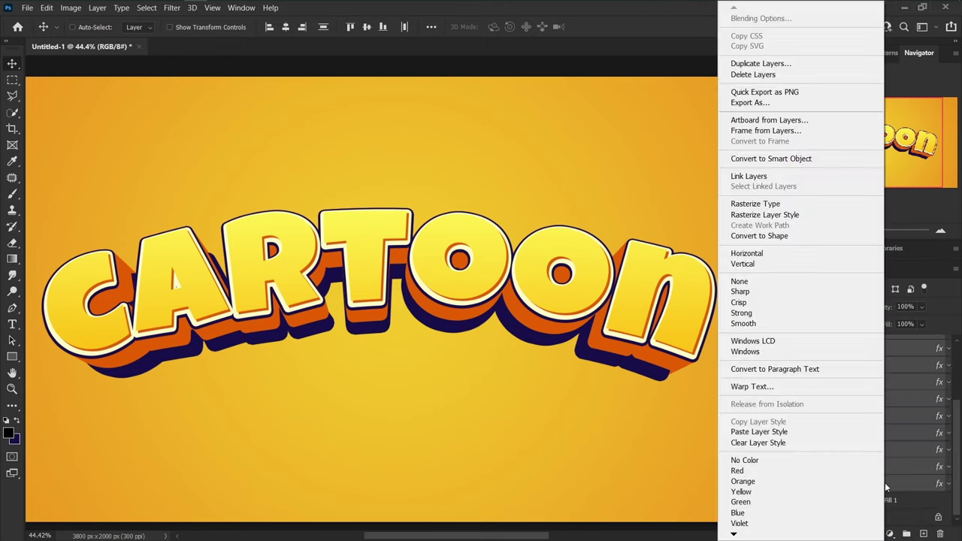
left_click(853, 434)
scroll(894, 451, "up", 3)
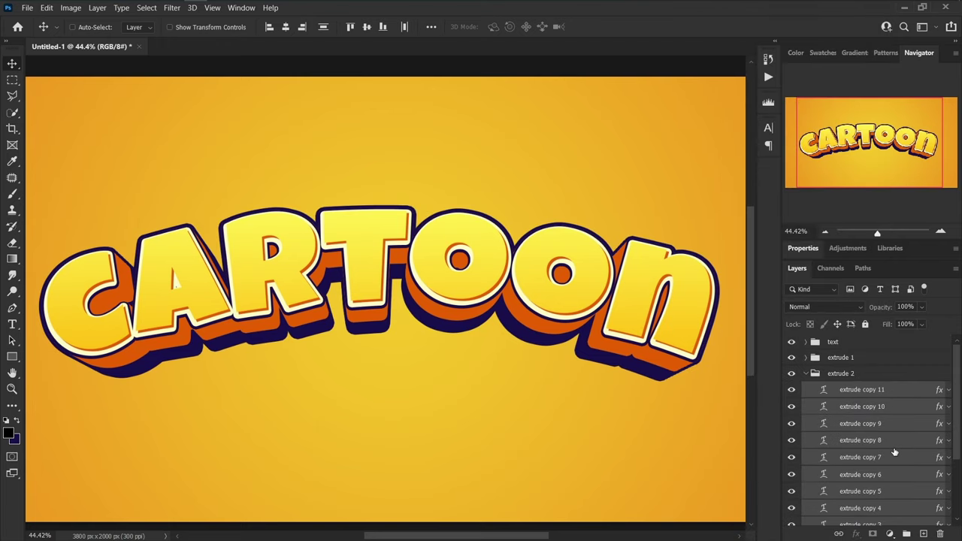
left_click(898, 390)
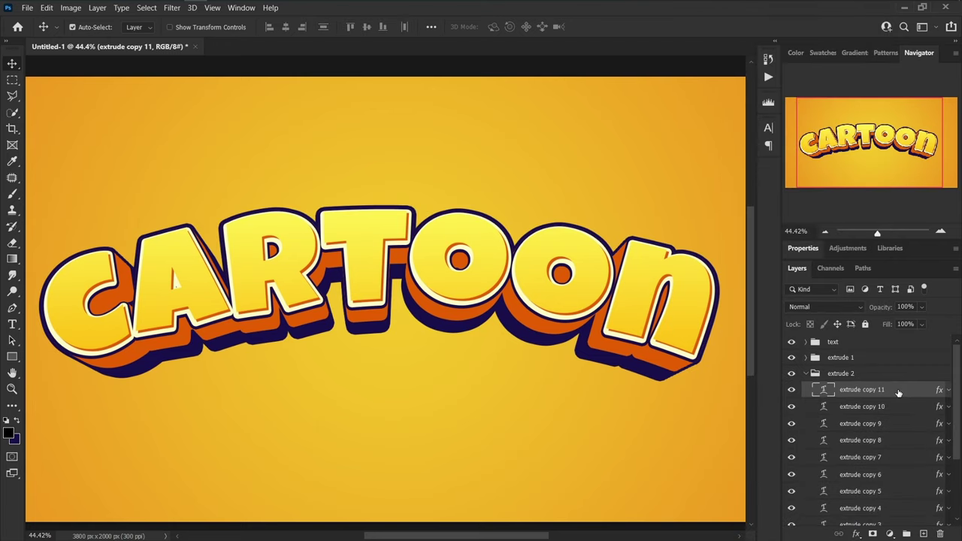
Step: Duplicate extrude copy 11 as 'shadow' and move it just above Gradient Fill 1
key("ctrl+j")
double_click(864, 389)
key("Return")
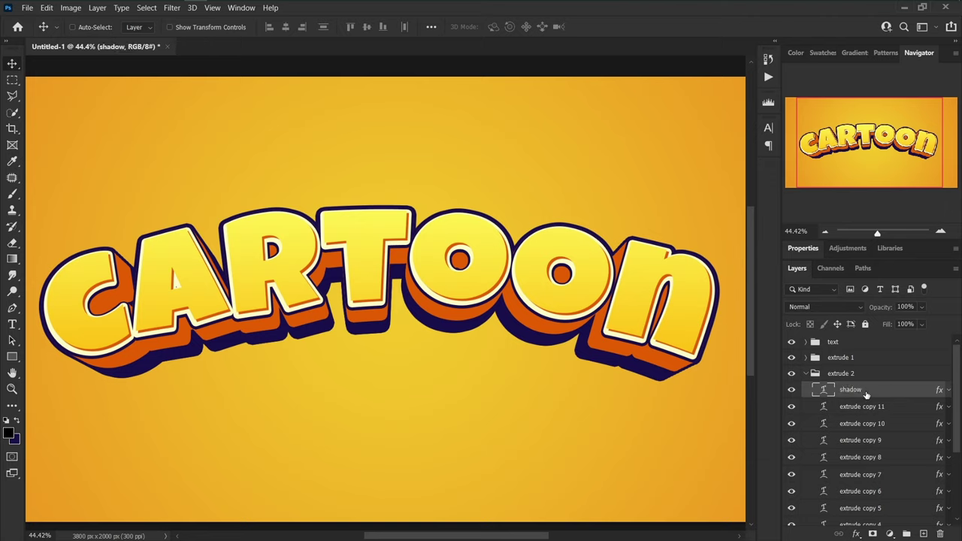
left_click_drag(890, 394, 874, 515)
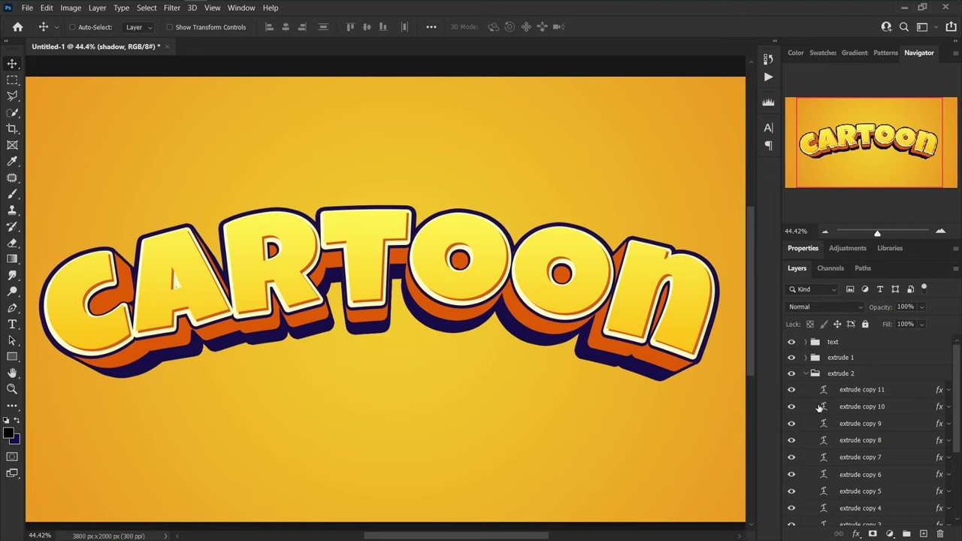
left_click(806, 365)
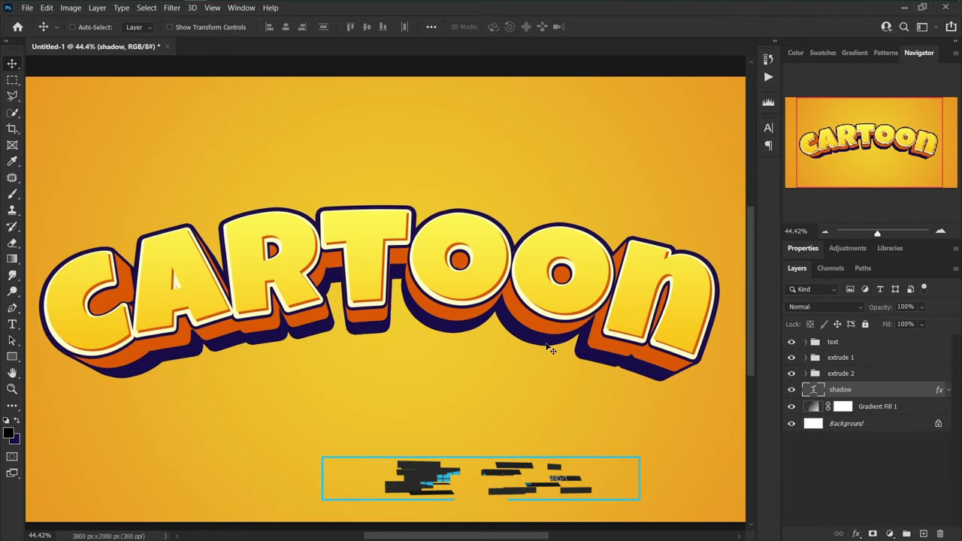
Step: Scale the shadow to 83%, shift it below the text, and set its opacity to 90%
key("ctrl+t")
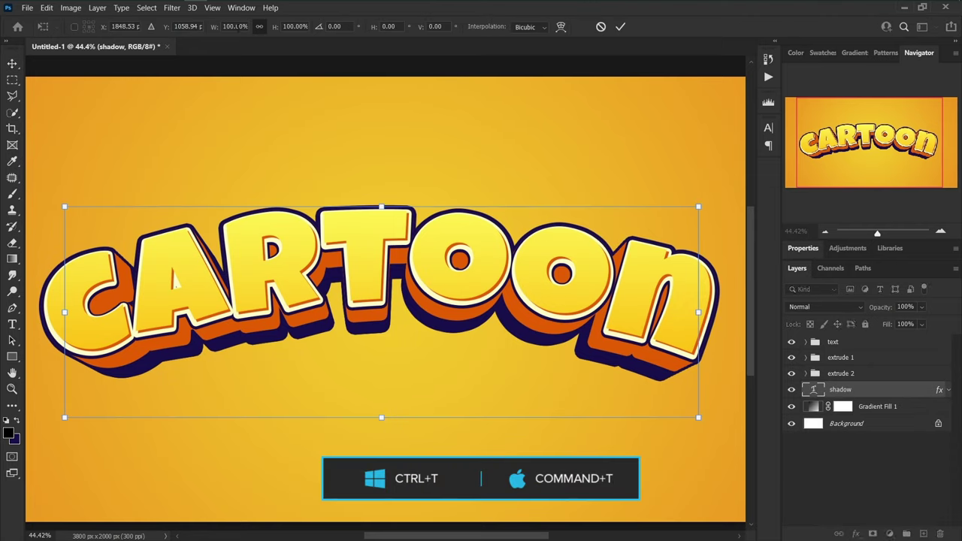
type("83")
left_click_drag(409, 328, 409, 354)
key("Return")
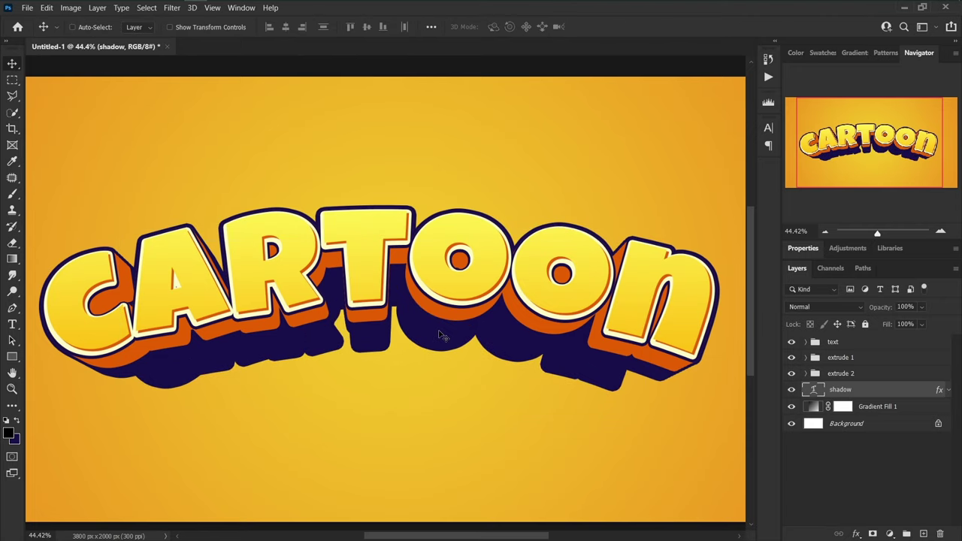
left_click(921, 308)
left_click_drag(934, 322, 929, 321)
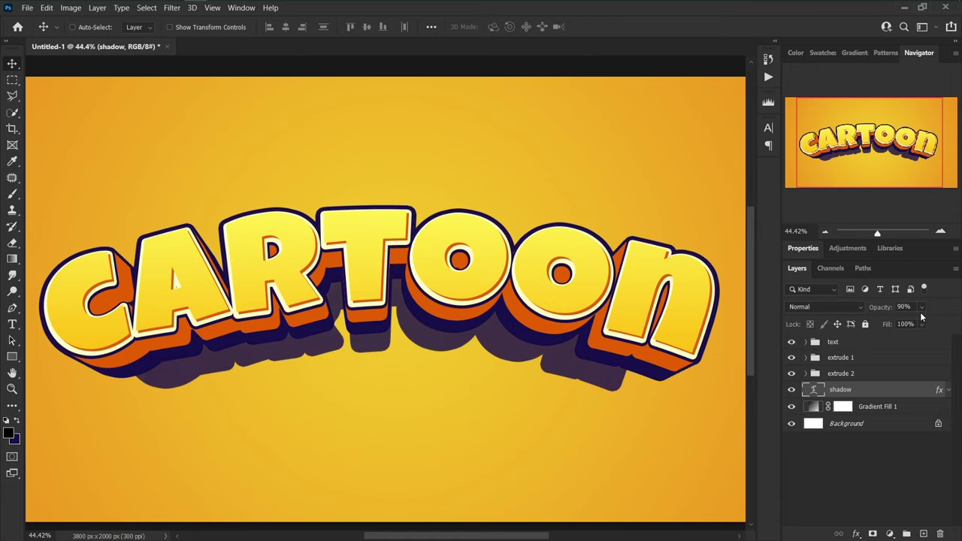
Step: Remove the shadow layer's stroke and set its Color Overlay to 50% opacity with Multiply blending
double_click(900, 396)
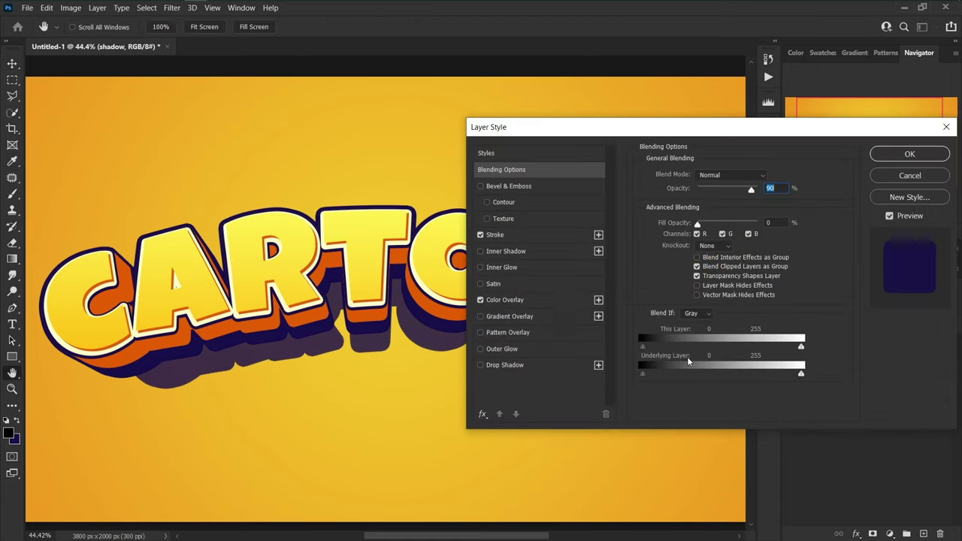
left_click(480, 236)
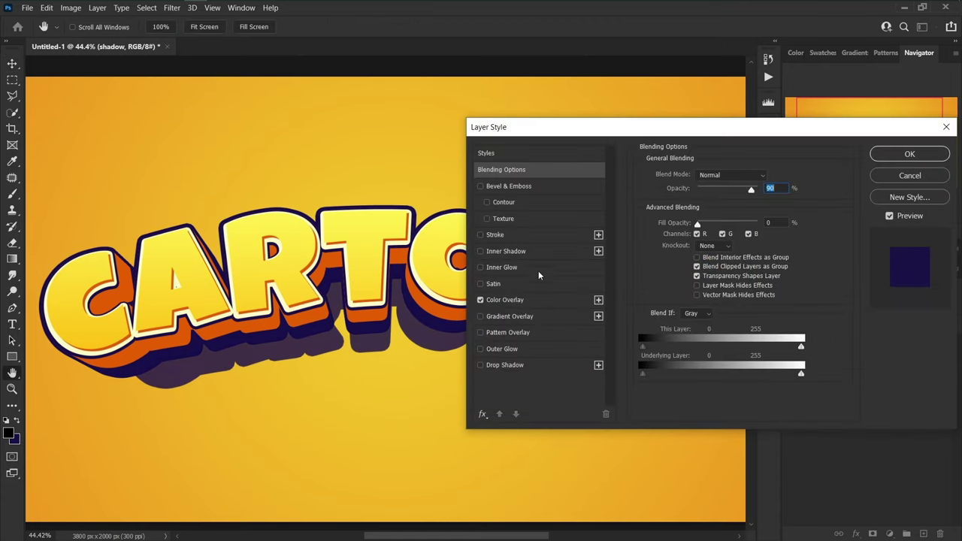
left_click(533, 301)
double_click(760, 191)
type("50")
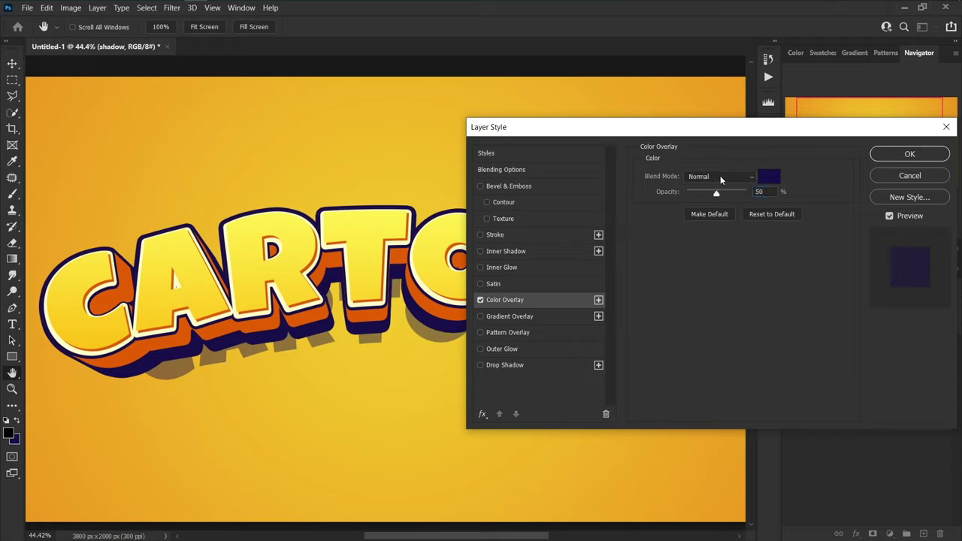
left_click(719, 180)
key("Escape")
Step: Set the overlay colour to brown #893700 and copy that hex value
left_click(770, 177)
type("893700")
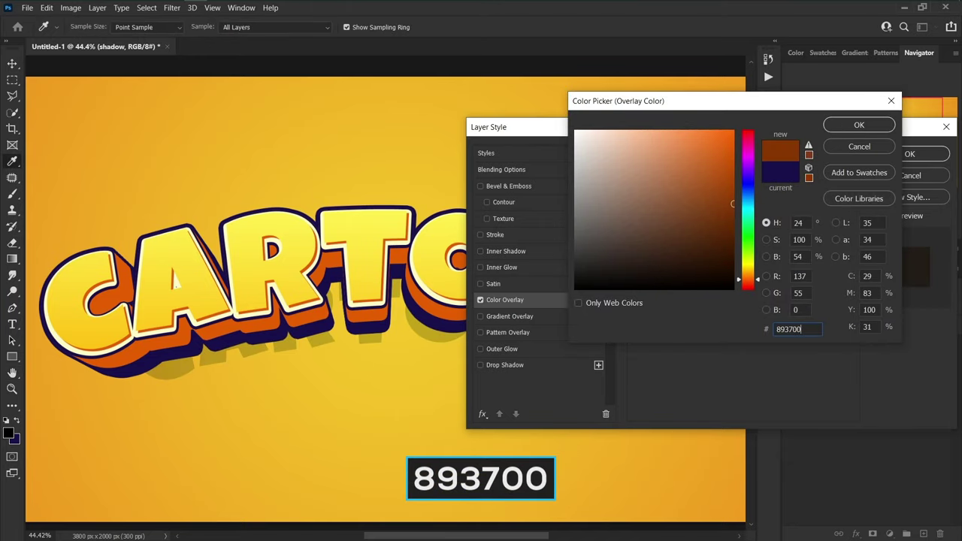
double_click(789, 329)
right_click(802, 328)
left_click(826, 365)
left_click(857, 126)
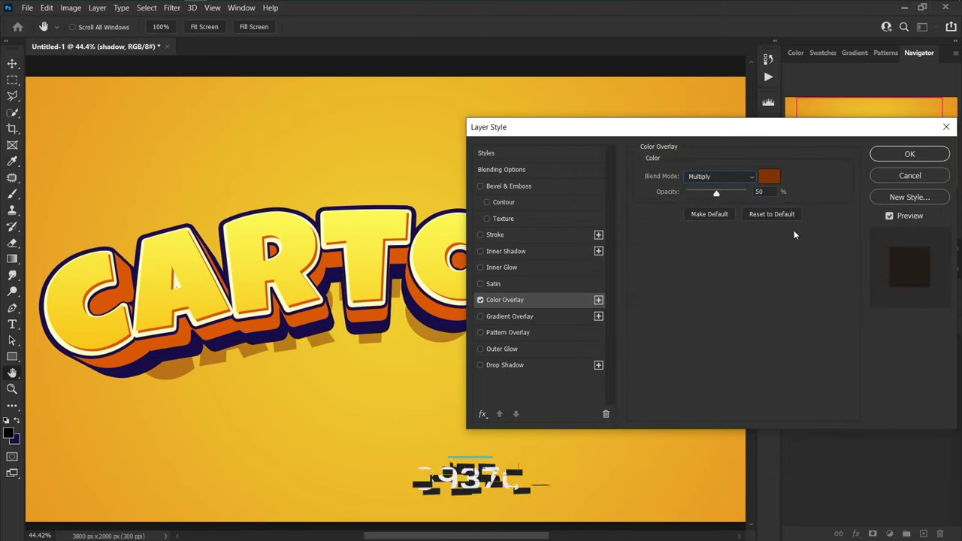
Step: Enable a Multiply drop shadow in brown #893700 and select its distance value
left_click(531, 364)
left_click(769, 177)
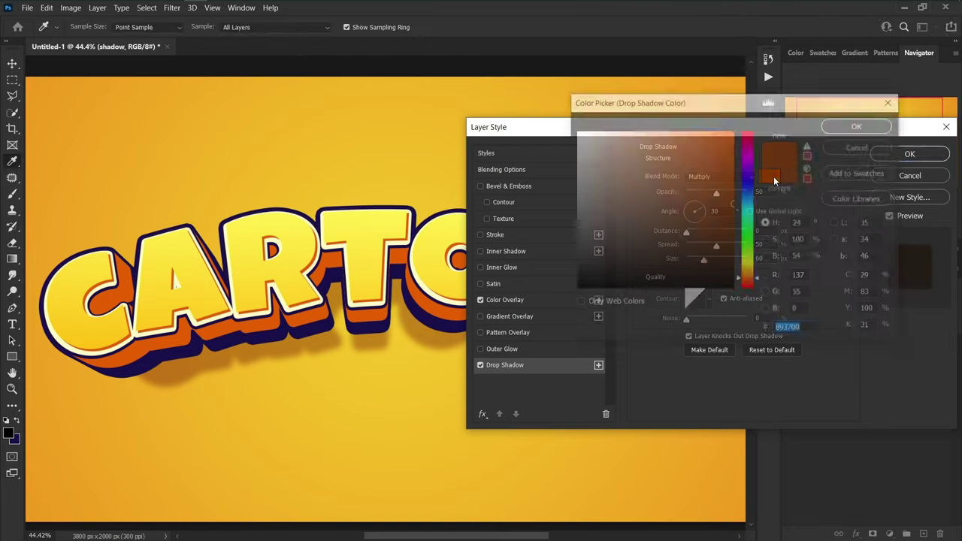
right_click(803, 328)
left_click(827, 376)
left_click(858, 125)
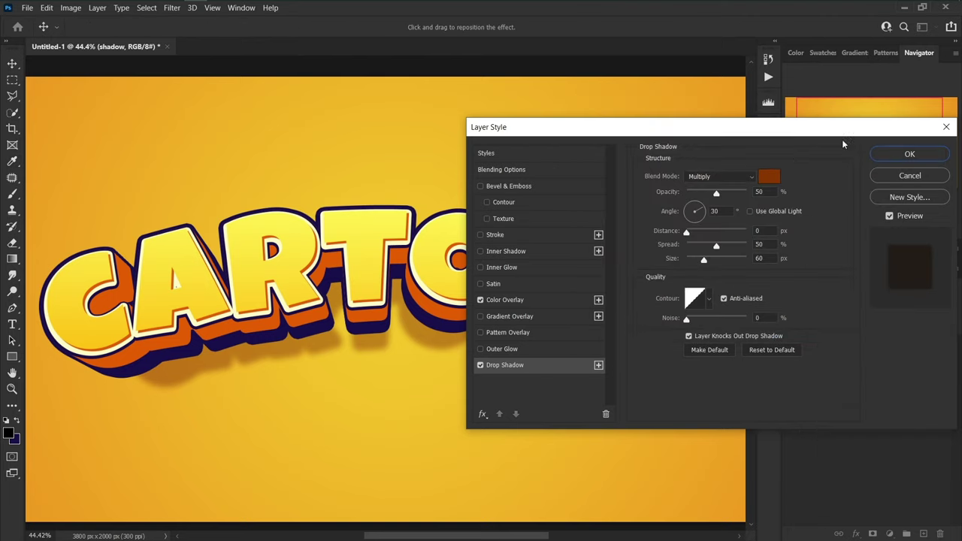
left_click(720, 175)
left_click(720, 226)
left_click(758, 231)
Step: Apply the shadow style and group the text, extrude 1, extrude 2 and shadow layers into Group 1
left_click(910, 154)
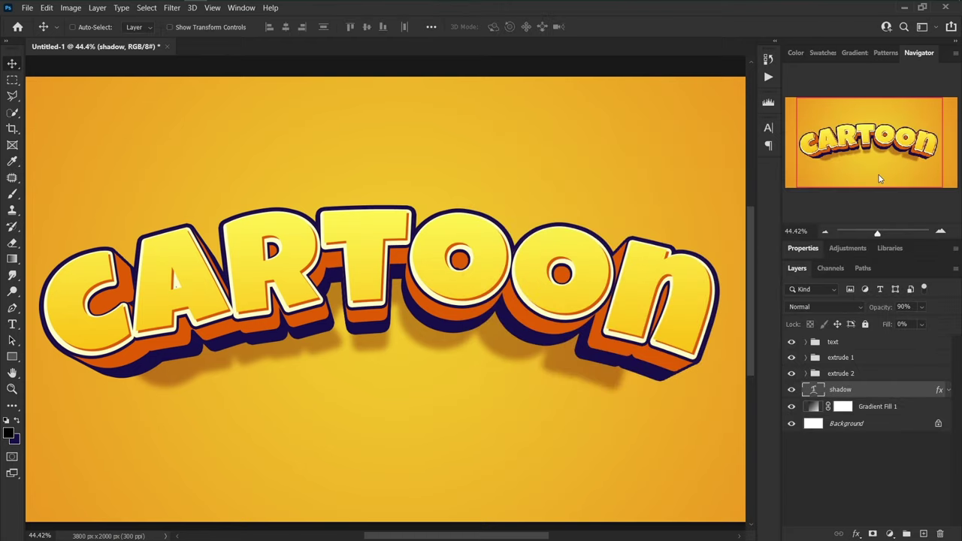
left_click(853, 344, "shift")
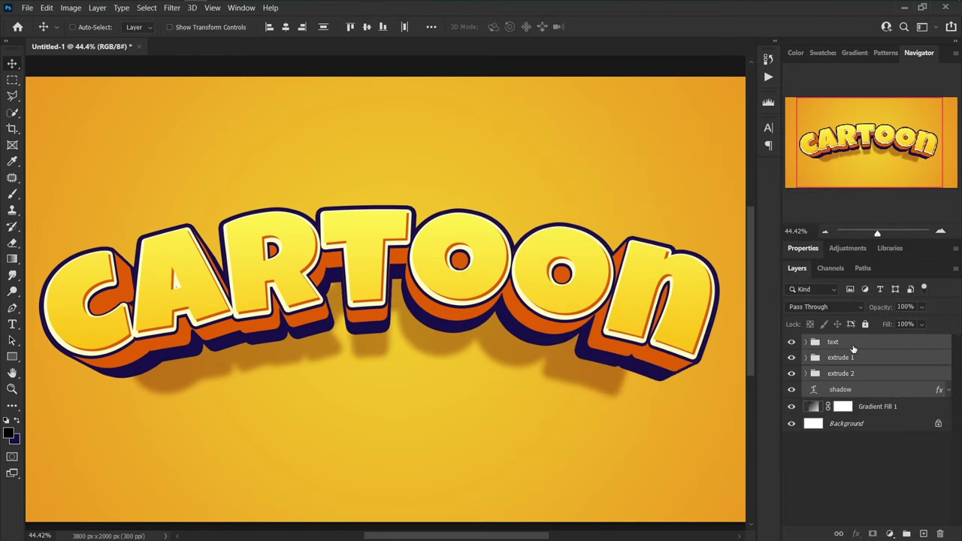
key("ctrl+g")
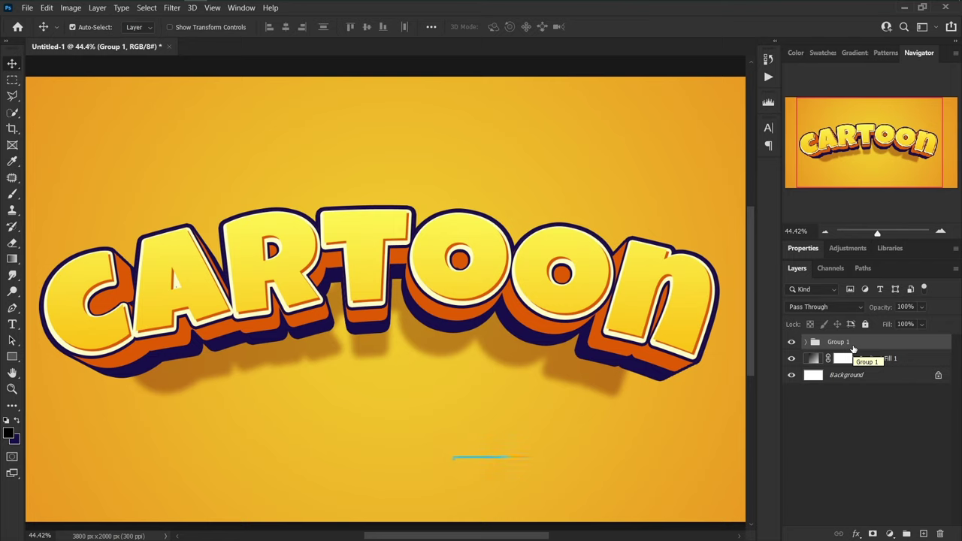
Step: Center Group 1 vertically and horizontally on the whole canvas
key("ctrl+a")
key("ctrl+0")
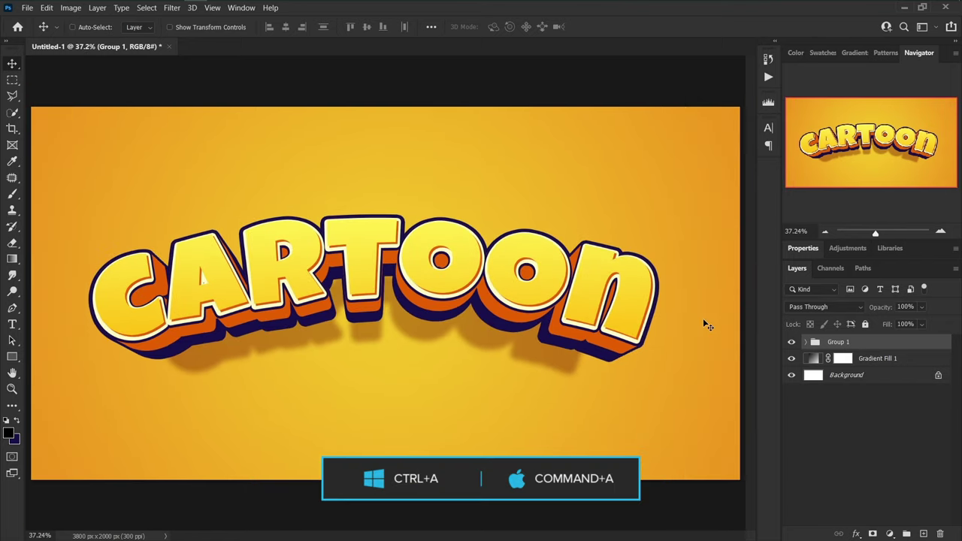
key("ctrl+a")
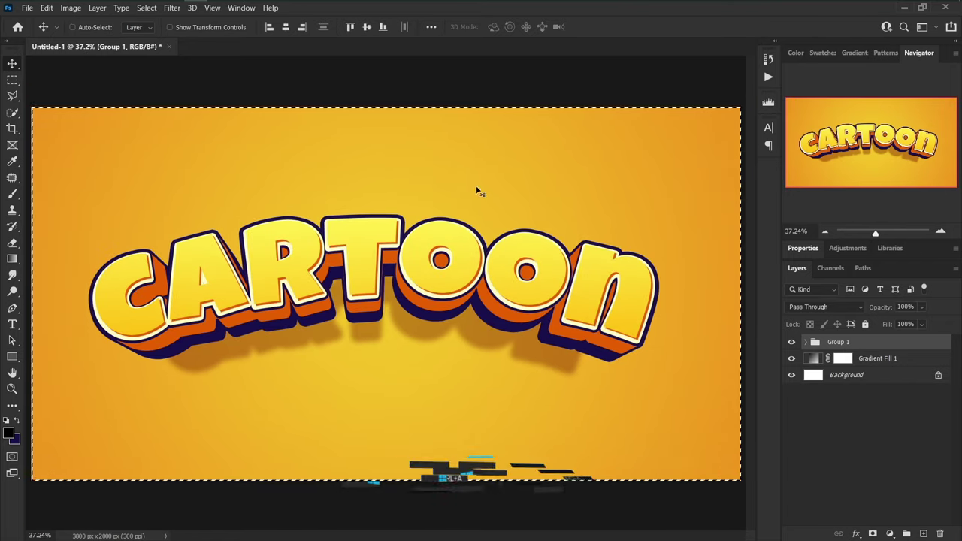
left_click(366, 27)
left_click(286, 28)
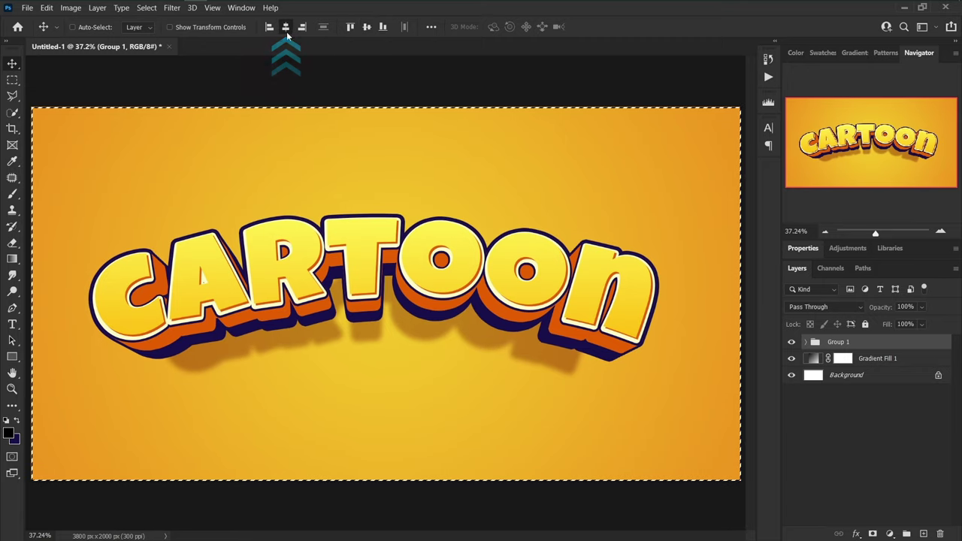